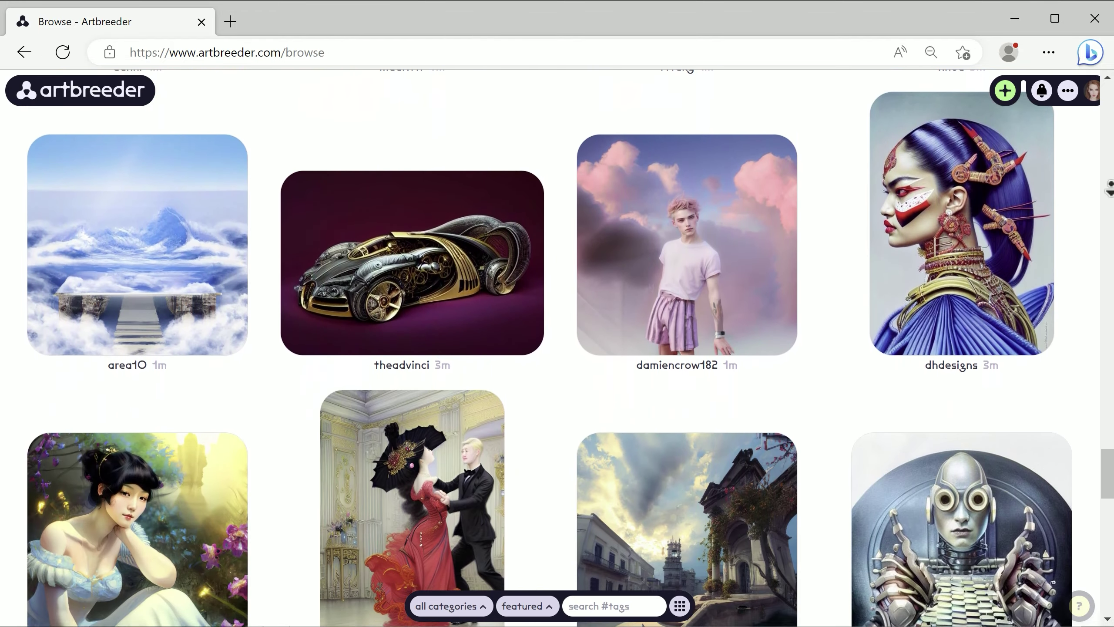
# Look through the featured community images and switch to the legacy version of the site
pyautogui.scroll(-2, 557, 347)
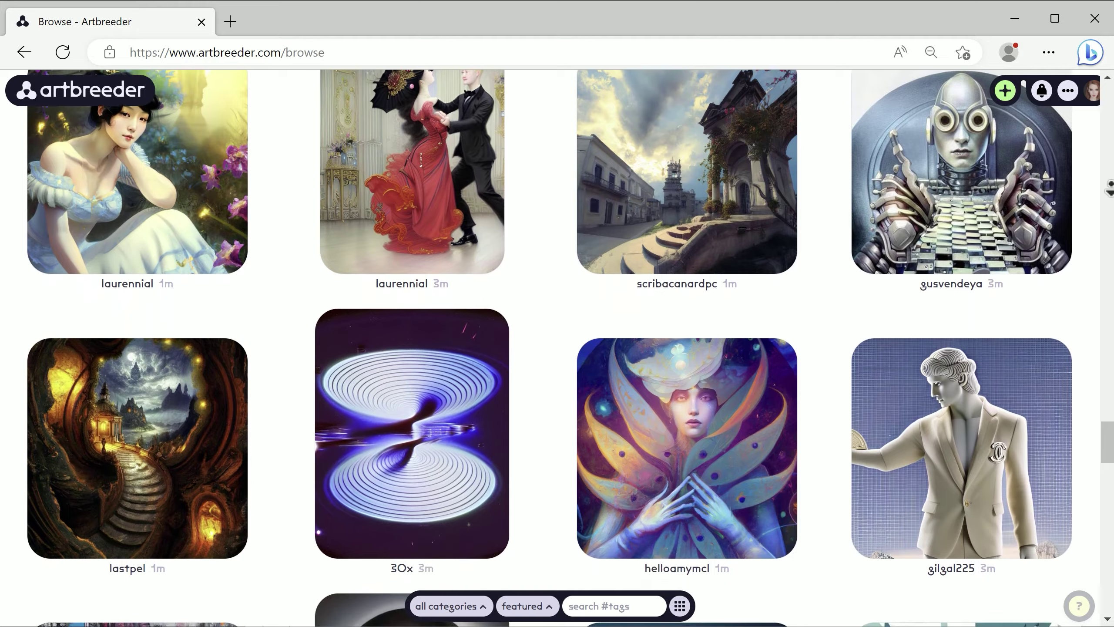
pyautogui.scroll(-6, 557, 347)
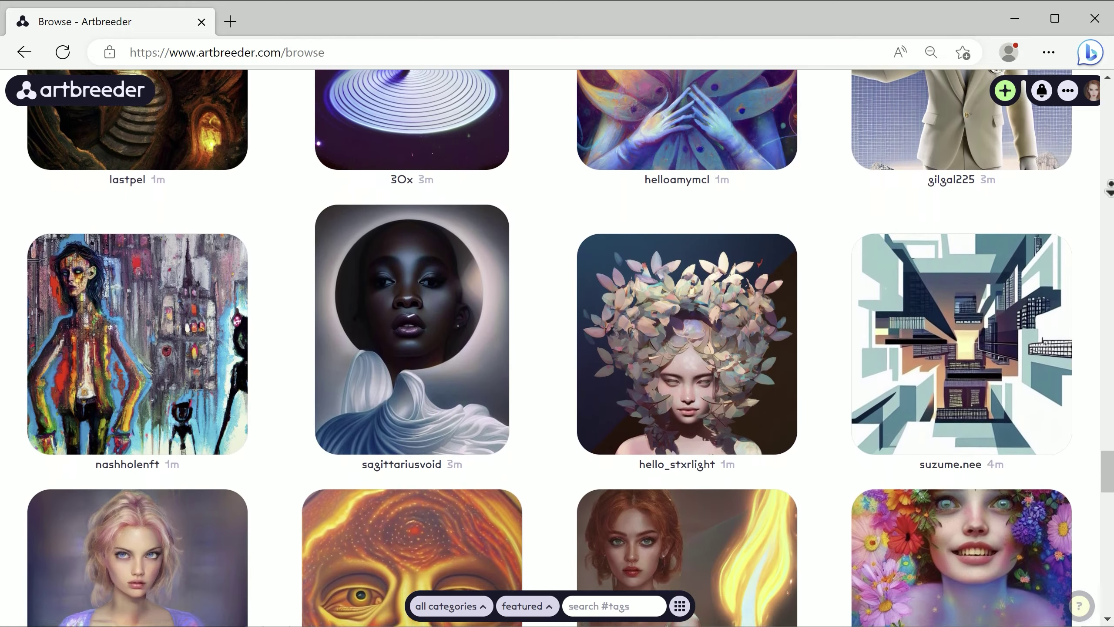
pyautogui.scroll(-15, 1112, 416)
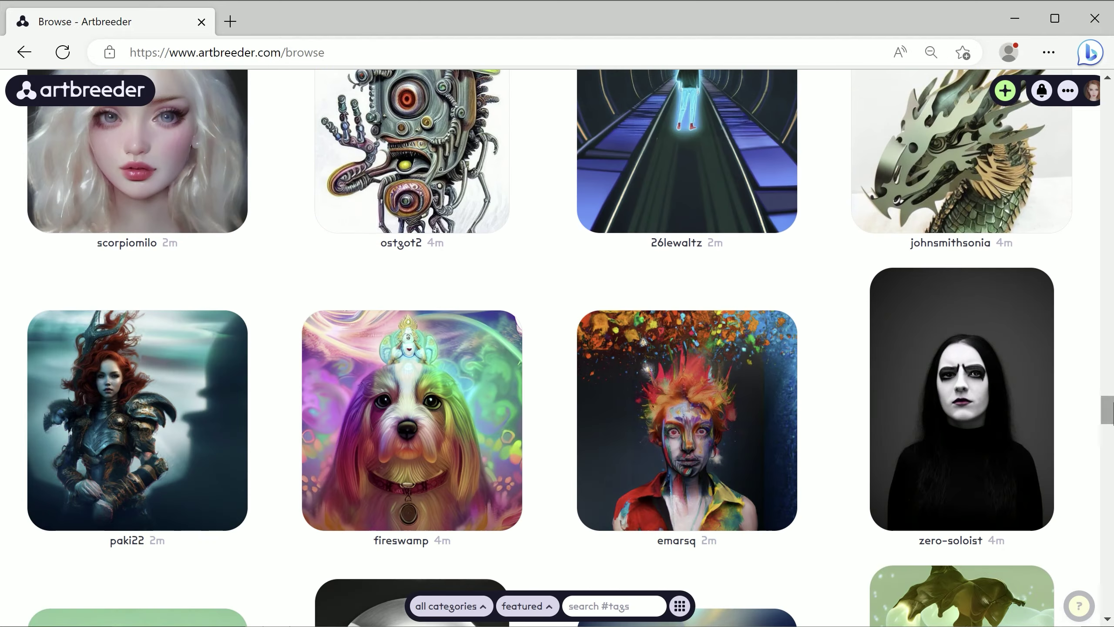
pyautogui.moveTo(1111, 417); pyautogui.dragTo(1087, 18)
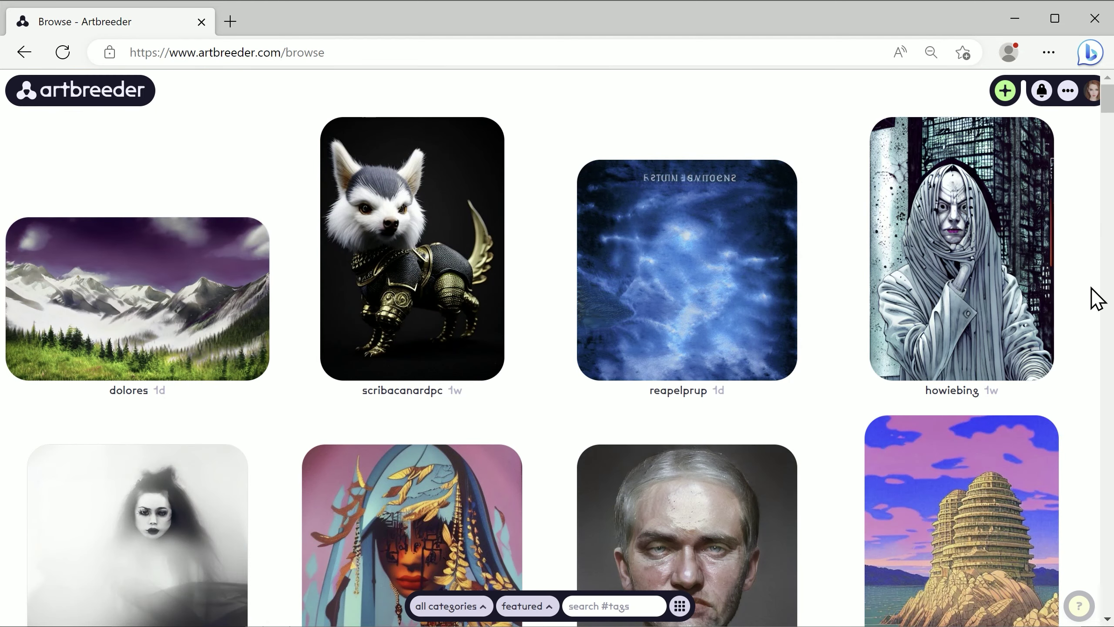
pyautogui.click(1068, 90)
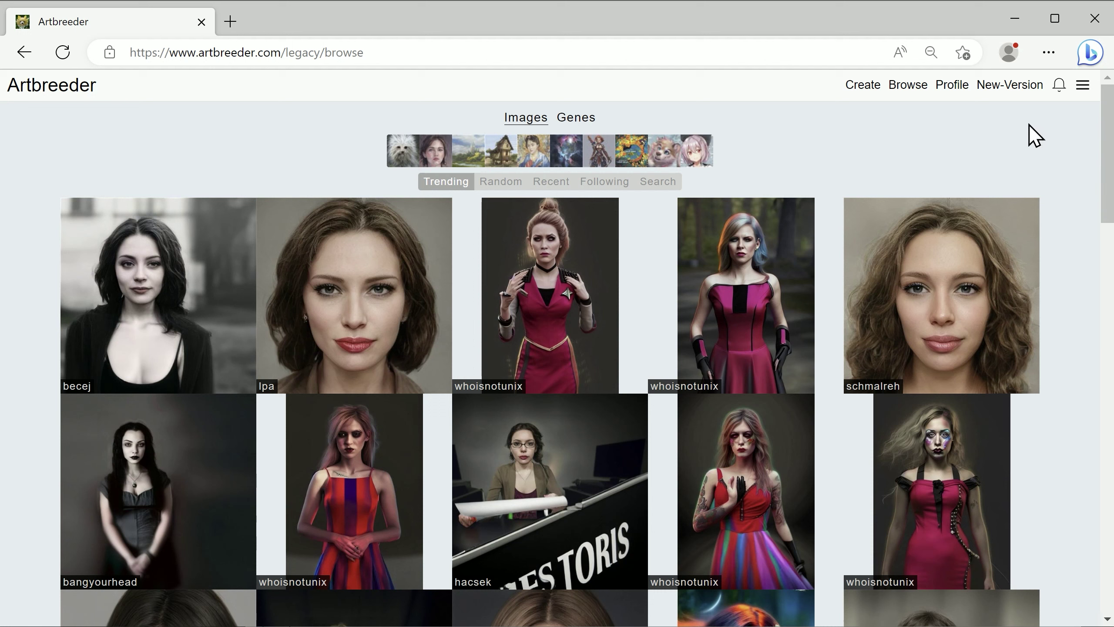
# Go to the Portraits animations through the Animate creation method and open the past six-image animation created 2 years ago
pyautogui.click(850, 86)
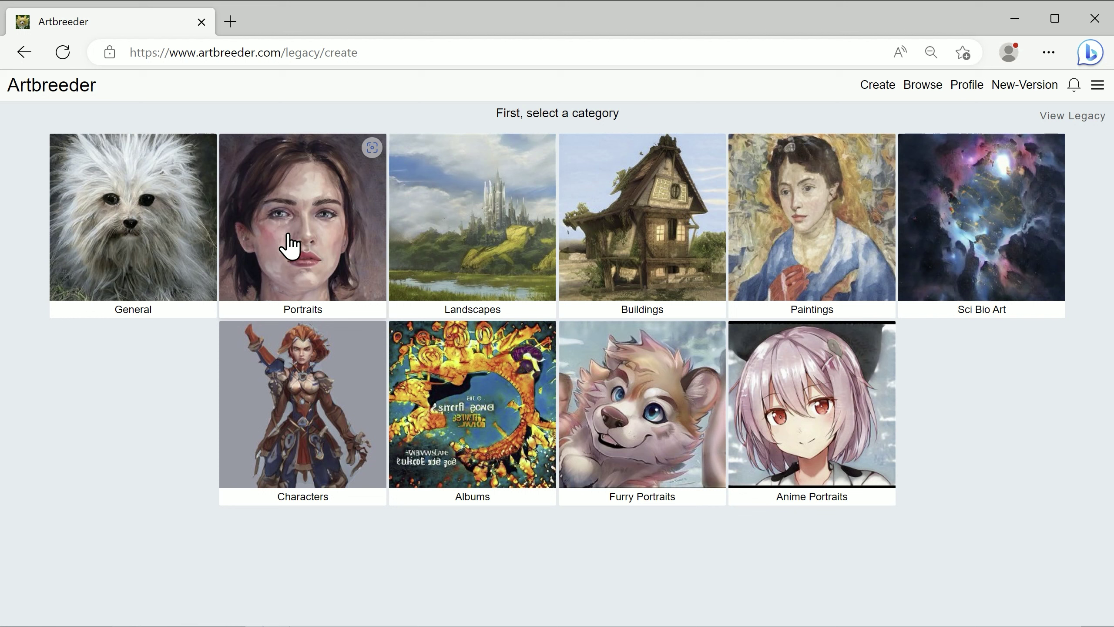
pyautogui.click(310, 259)
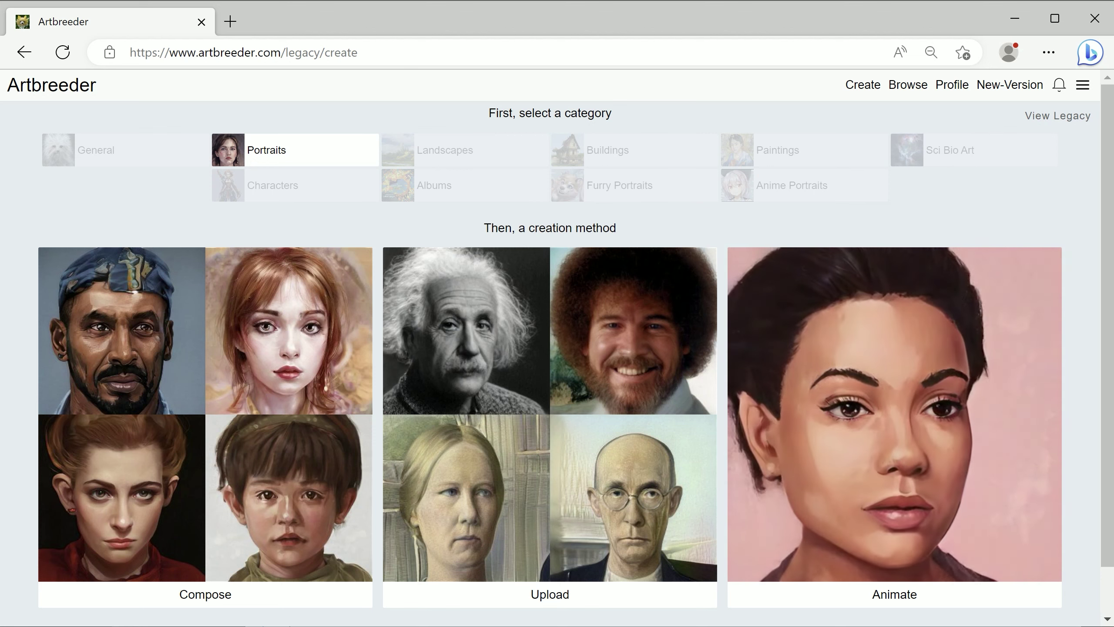
pyautogui.click(893, 595)
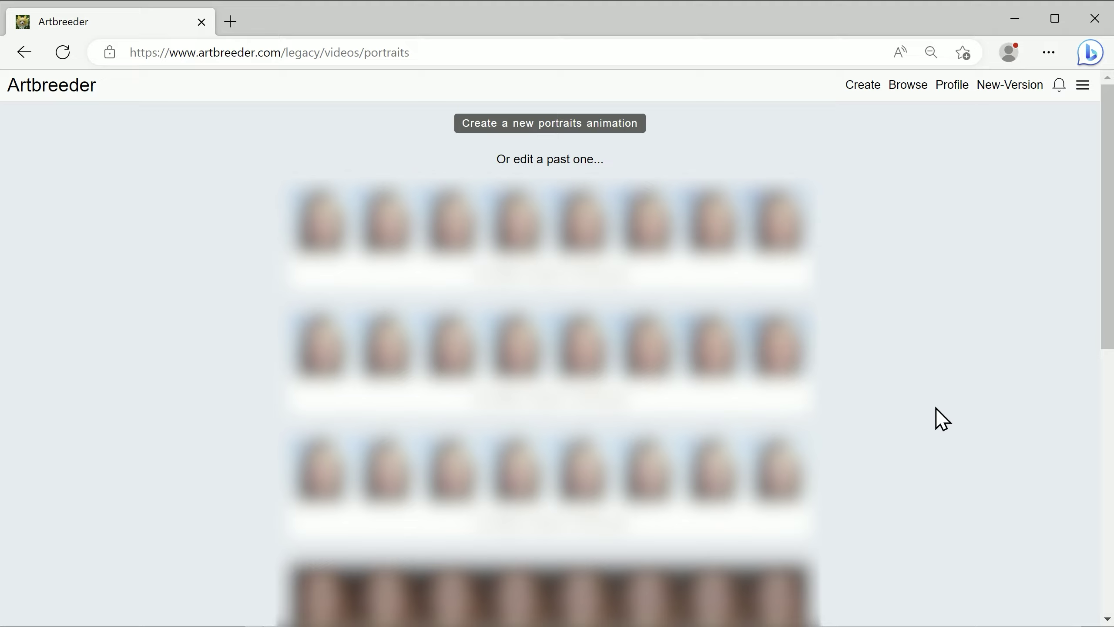
pyautogui.moveTo(1102, 303); pyautogui.dragTo(1056, 596)
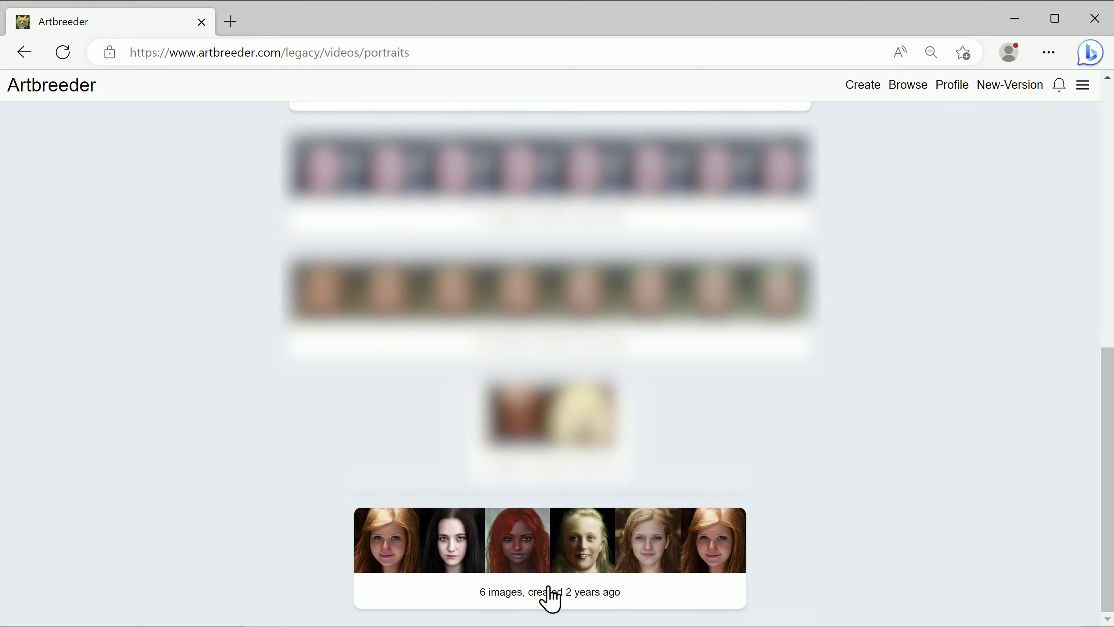
pyautogui.click(402, 606)
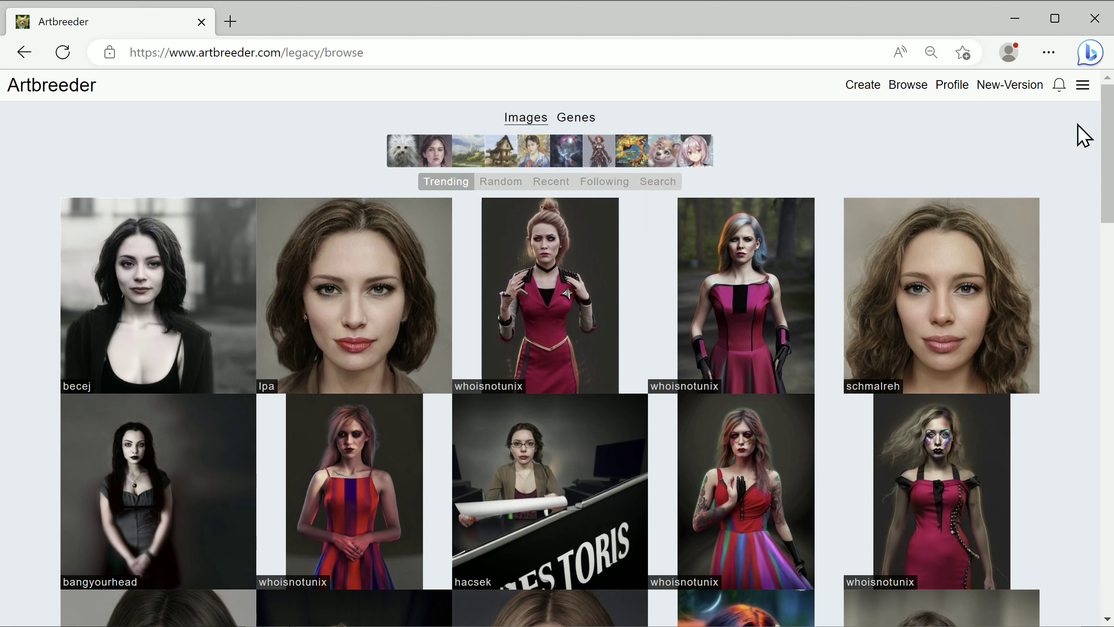
# Create a new animation in the Portraits category with the Animate creation method
pyautogui.click(852, 88)
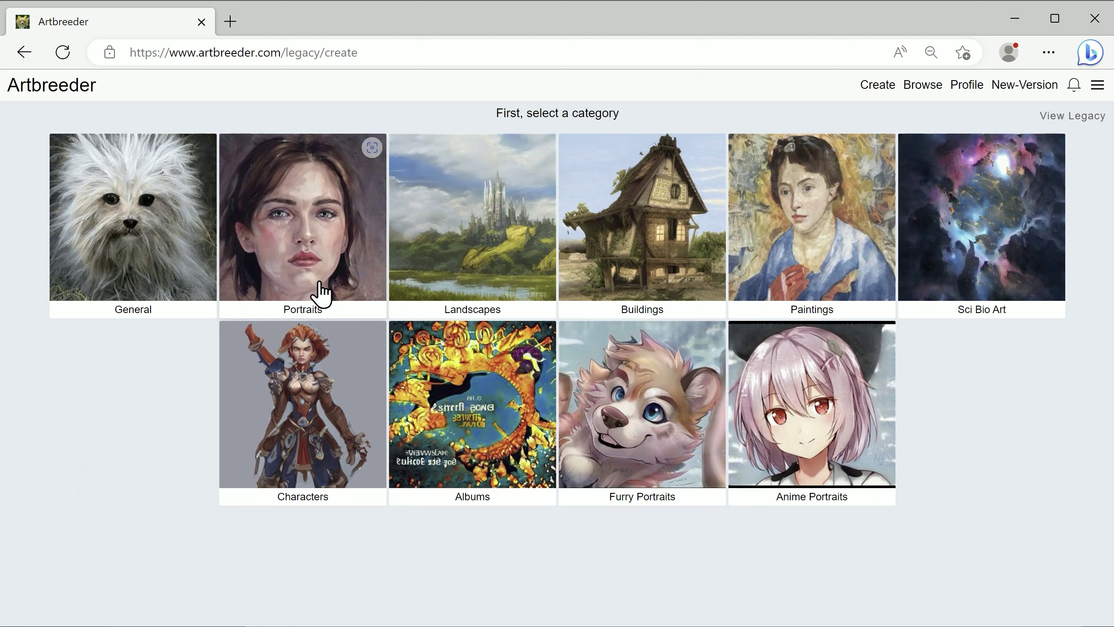
pyautogui.click(311, 261)
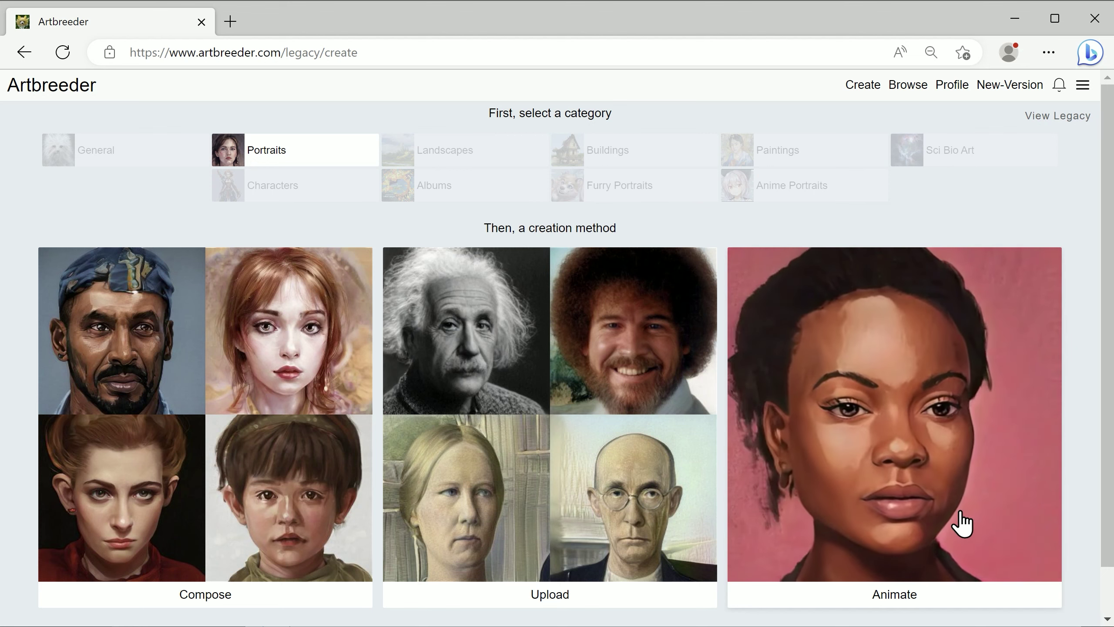
pyautogui.click(897, 596)
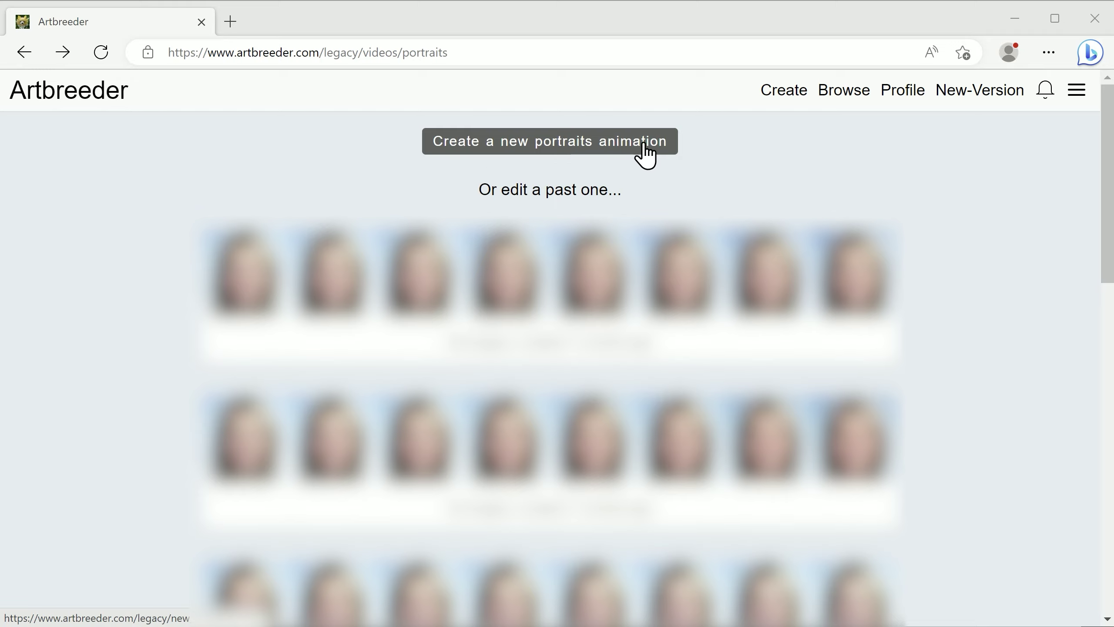
pyautogui.click(674, 143)
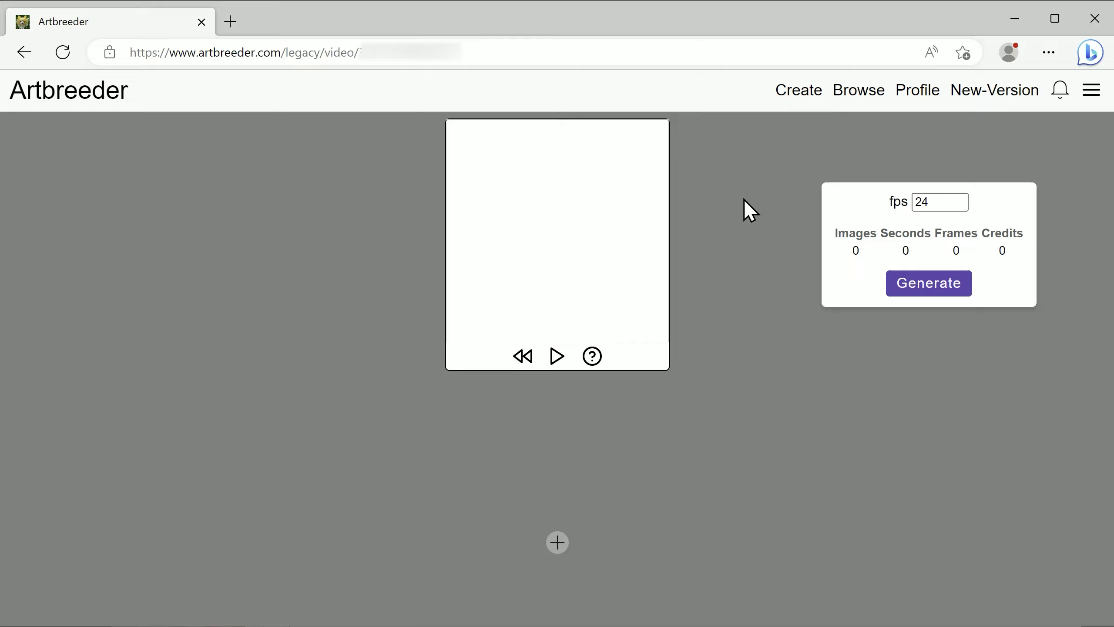
# Add the purple-haired, blue-skinned woman from the random images as the animation's first image
pyautogui.click(556, 542)
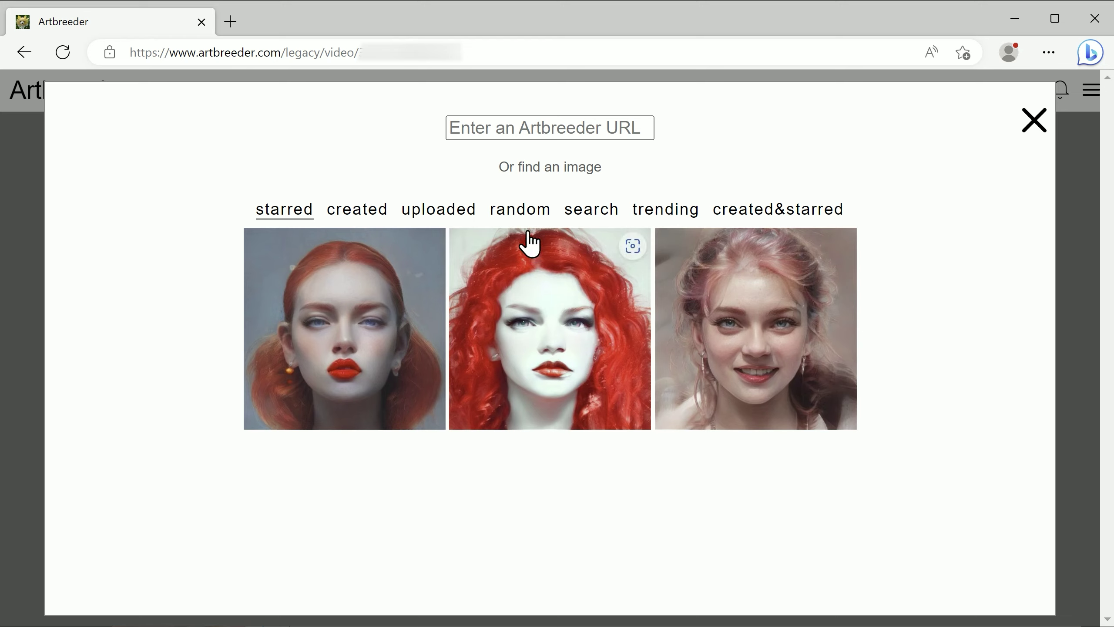
pyautogui.click(523, 211)
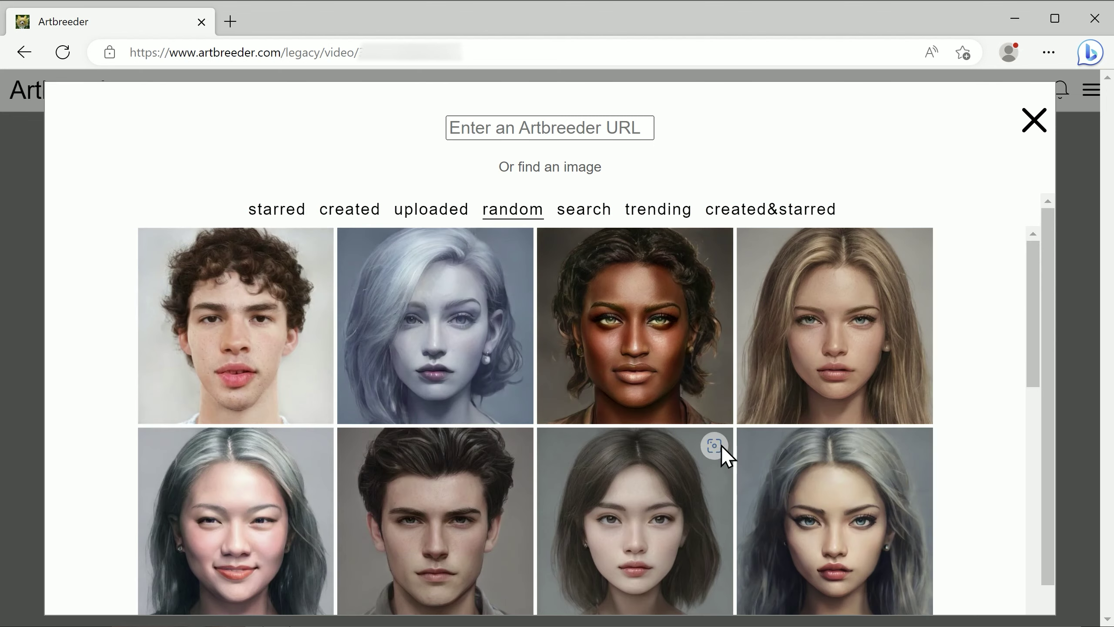
pyautogui.moveTo(1032, 325); pyautogui.dragTo(1028, 412)
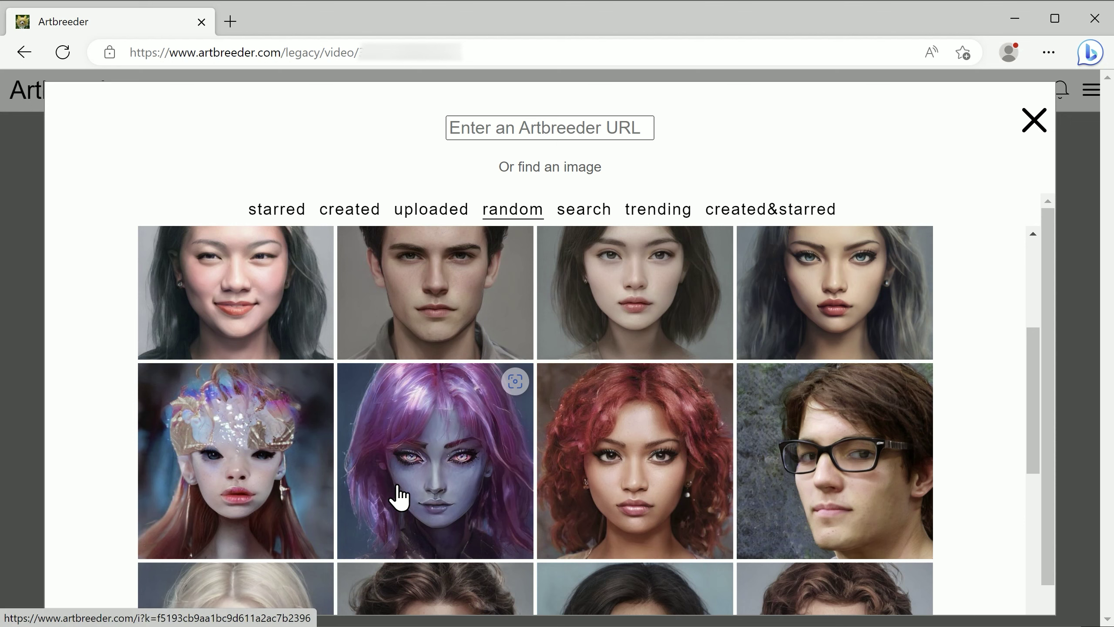
pyautogui.click(443, 493)
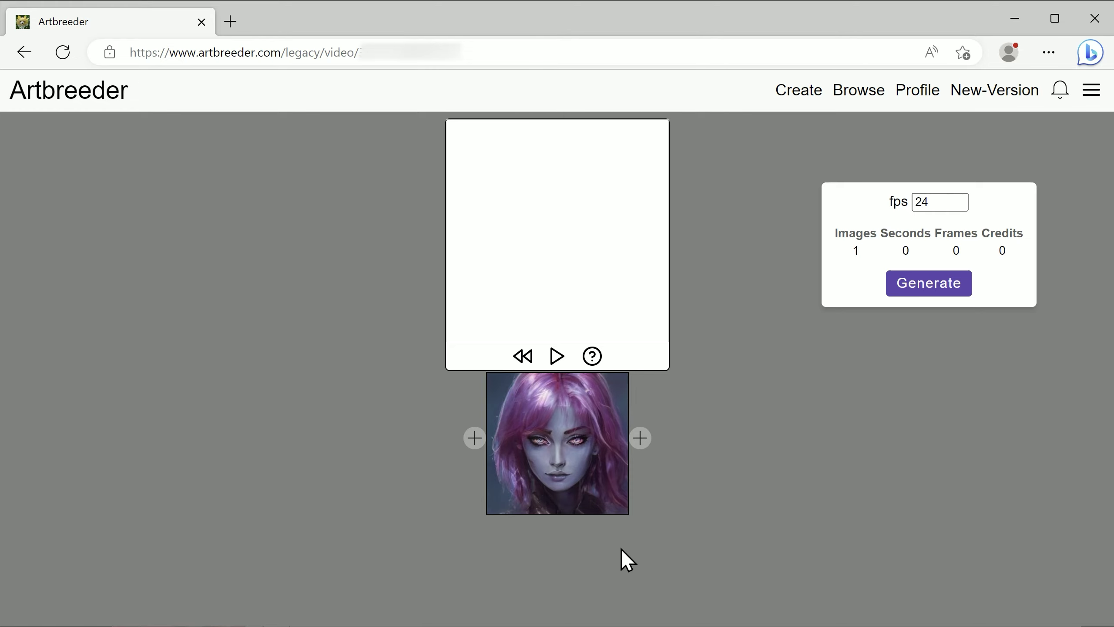
# Add the random portrait of the man with curly light-blue hair after the purple-haired woman
pyautogui.click(639, 437)
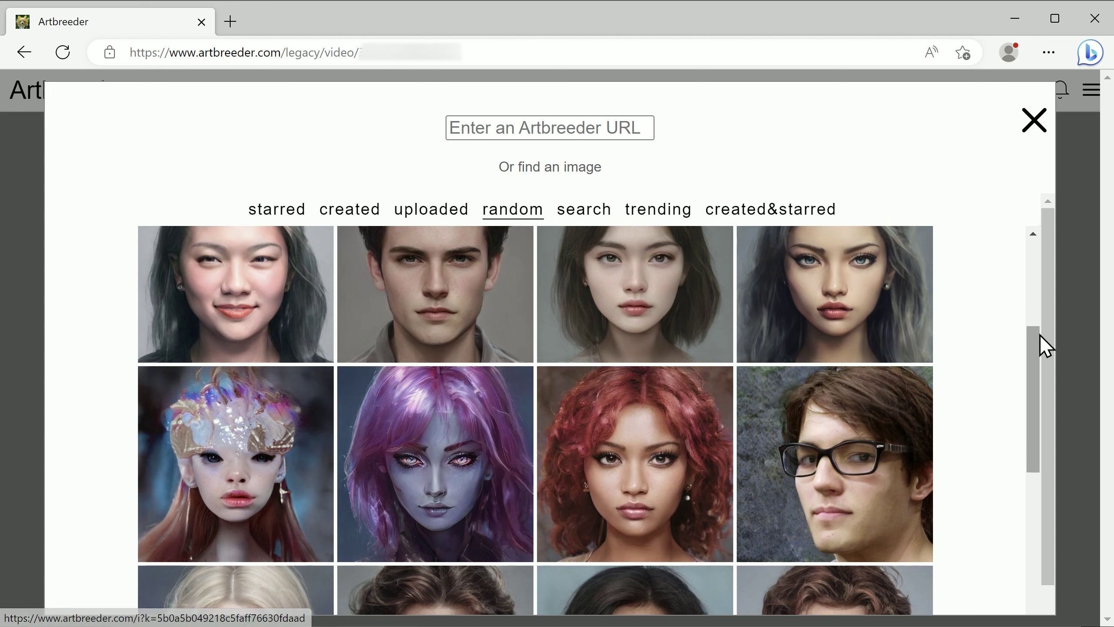
pyautogui.moveTo(1035, 345); pyautogui.dragTo(1036, 460)
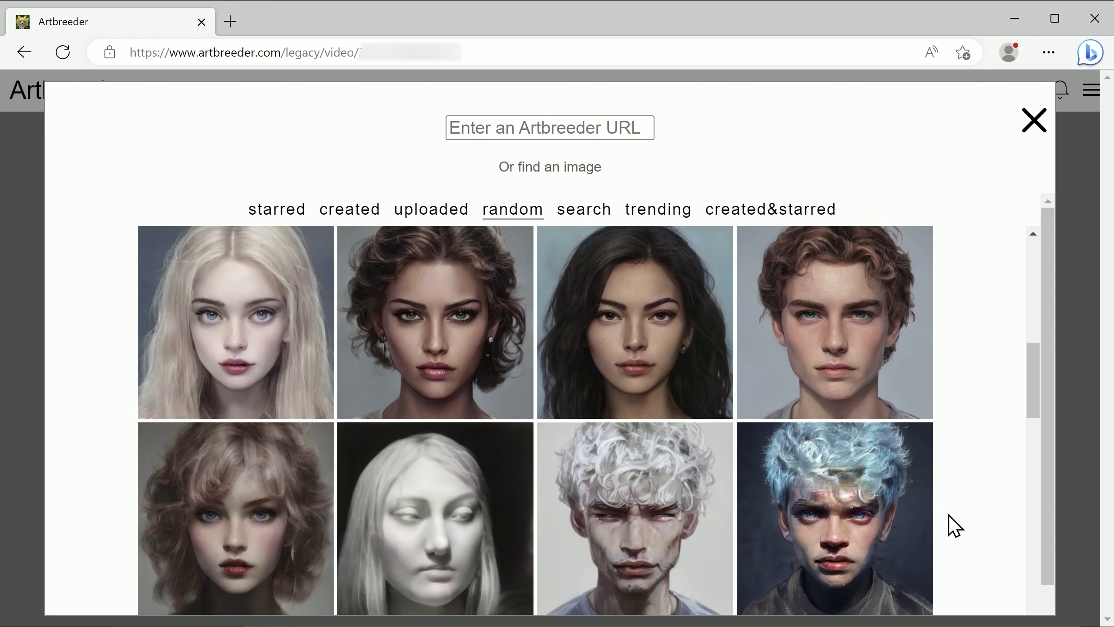
pyautogui.click(838, 536)
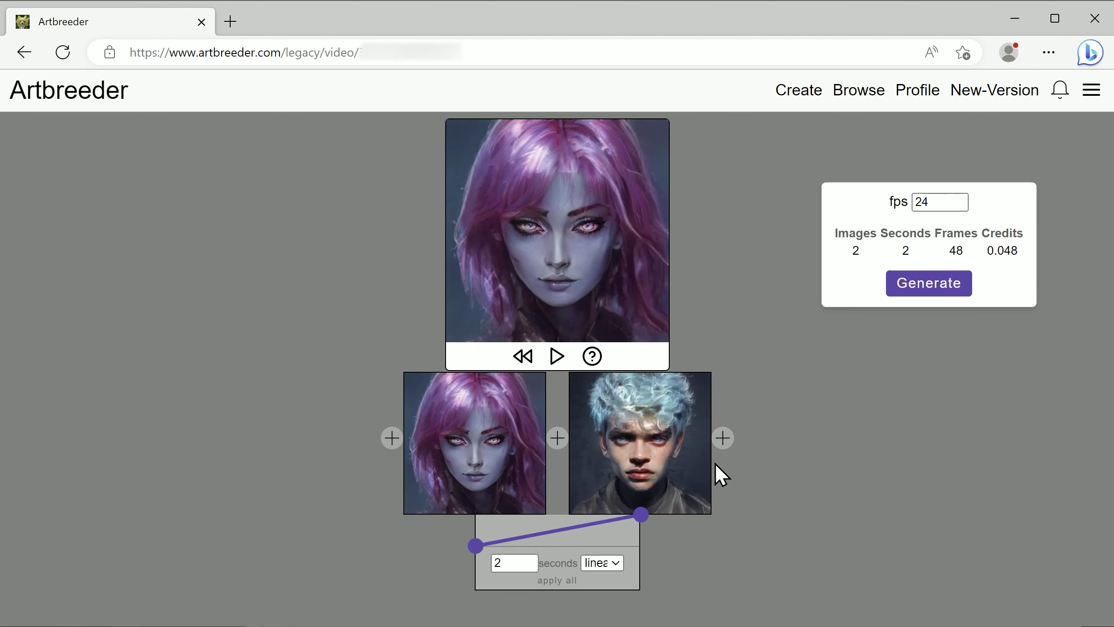
# Add the random portrait of the pale woman with iridescent silver hair as the third image
pyautogui.click(721, 441)
pyautogui.moveTo(1027, 369); pyautogui.dragTo(1030, 550)
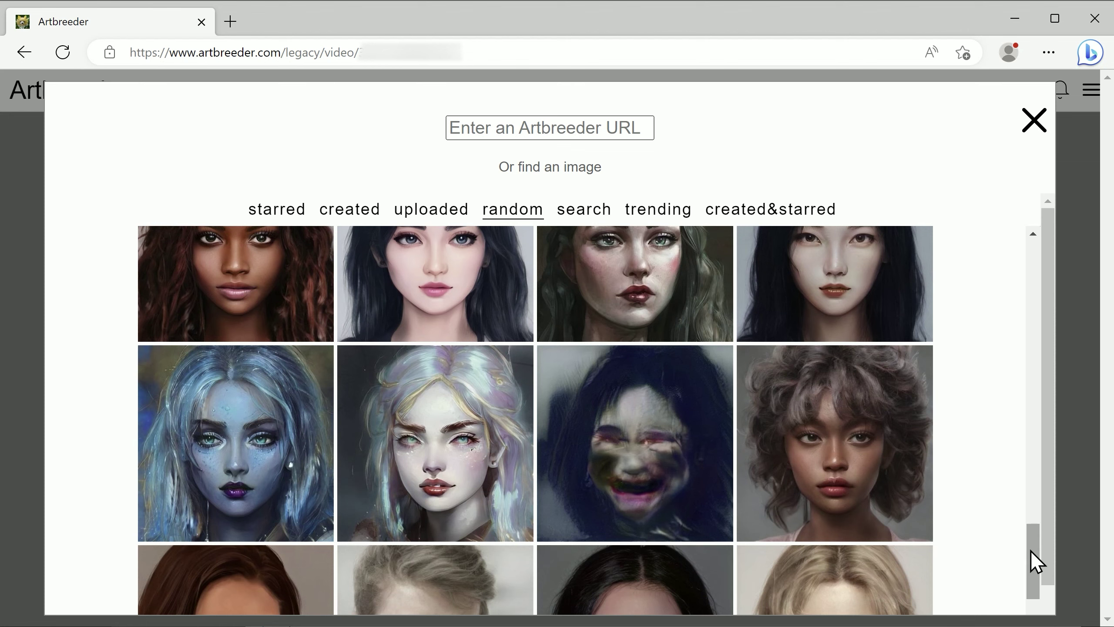
pyautogui.click(434, 478)
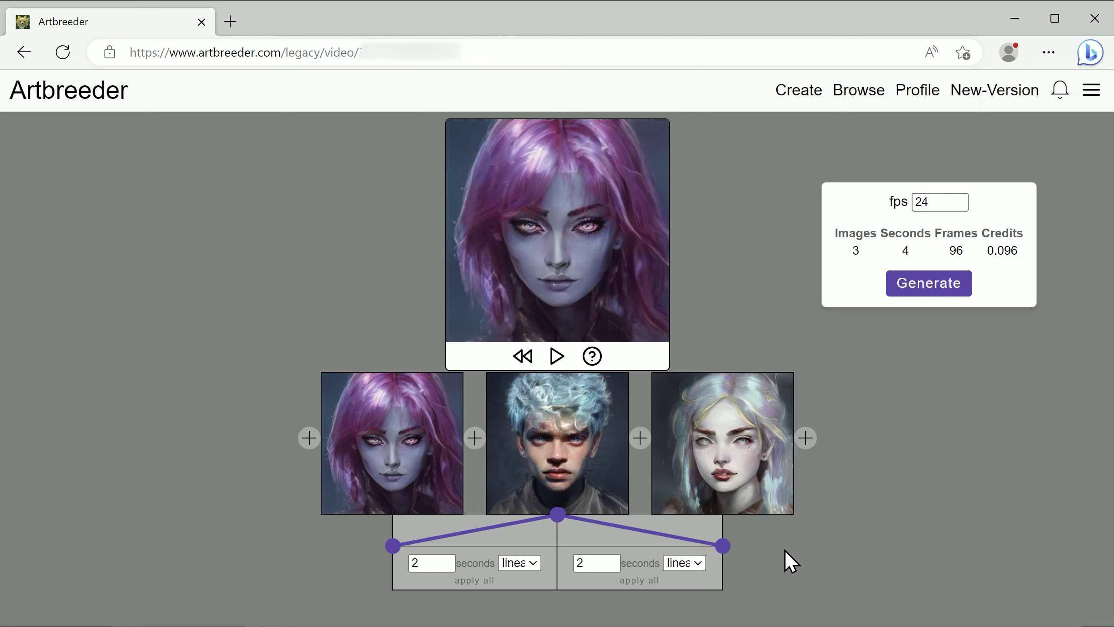
# Add the random portrait of the pink-haired girl as the fourth image of the animation
pyautogui.click(805, 438)
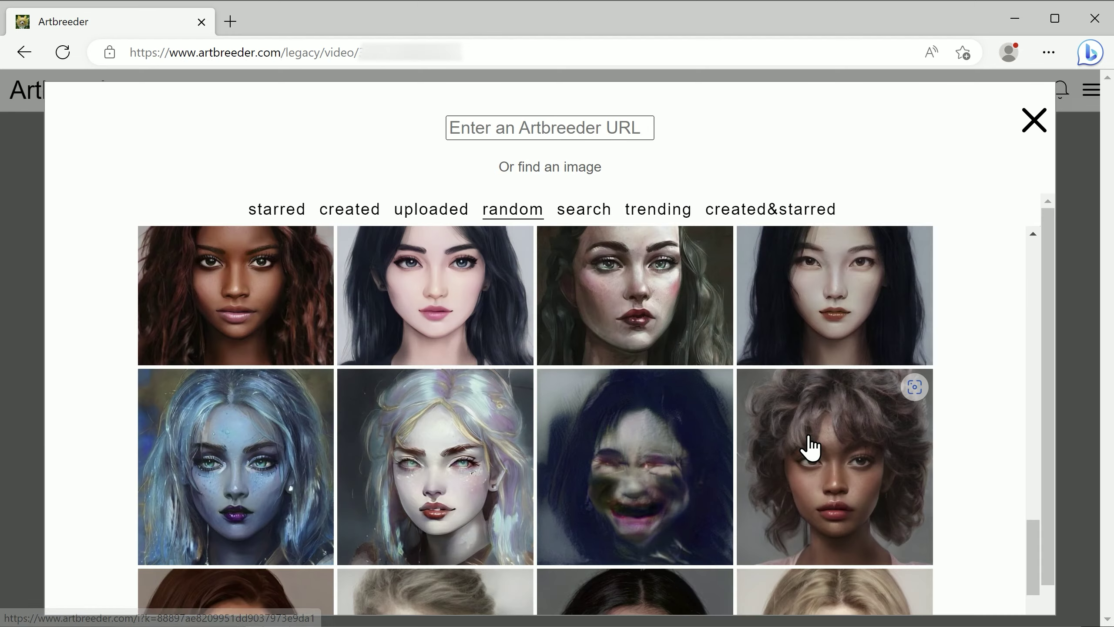
pyautogui.moveTo(1034, 529); pyautogui.dragTo(1036, 575)
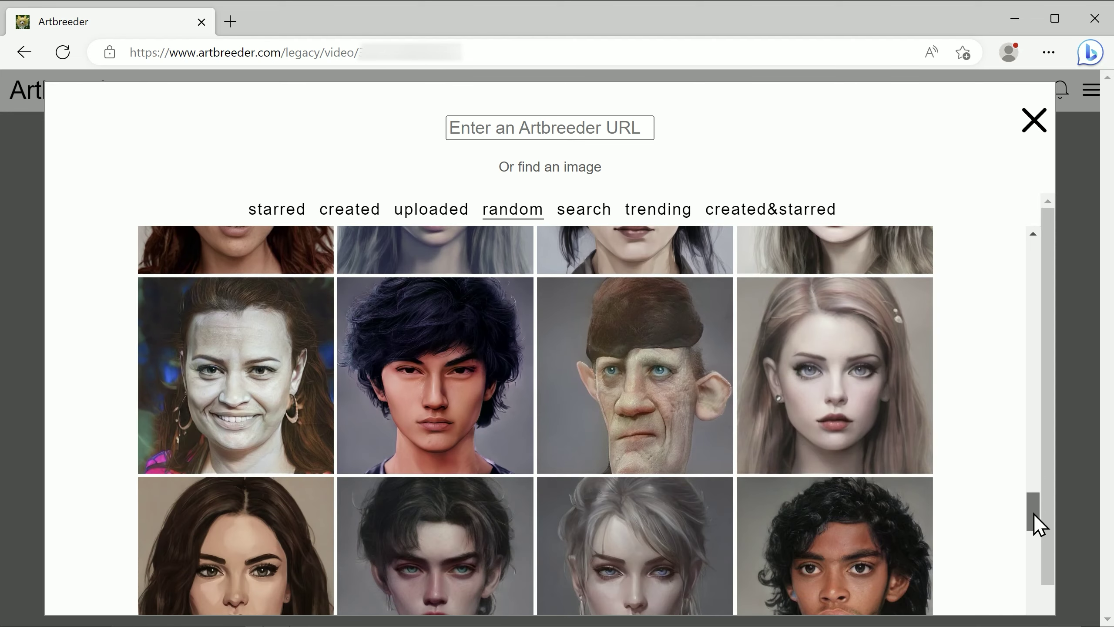
pyautogui.moveTo(1035, 514); pyautogui.dragTo(1031, 619)
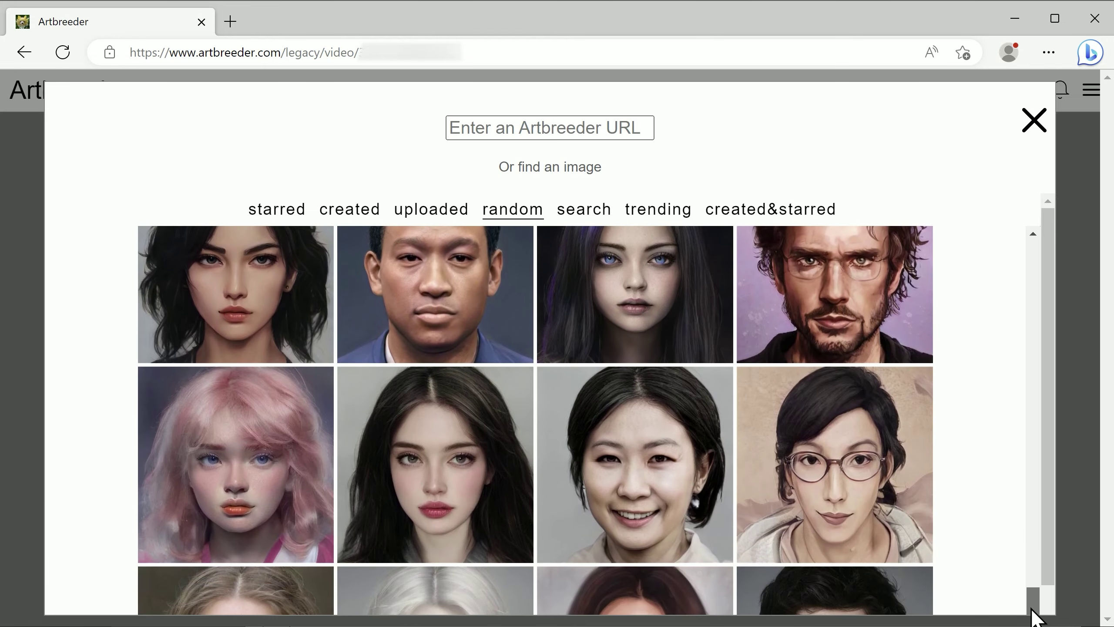
pyautogui.click(248, 472)
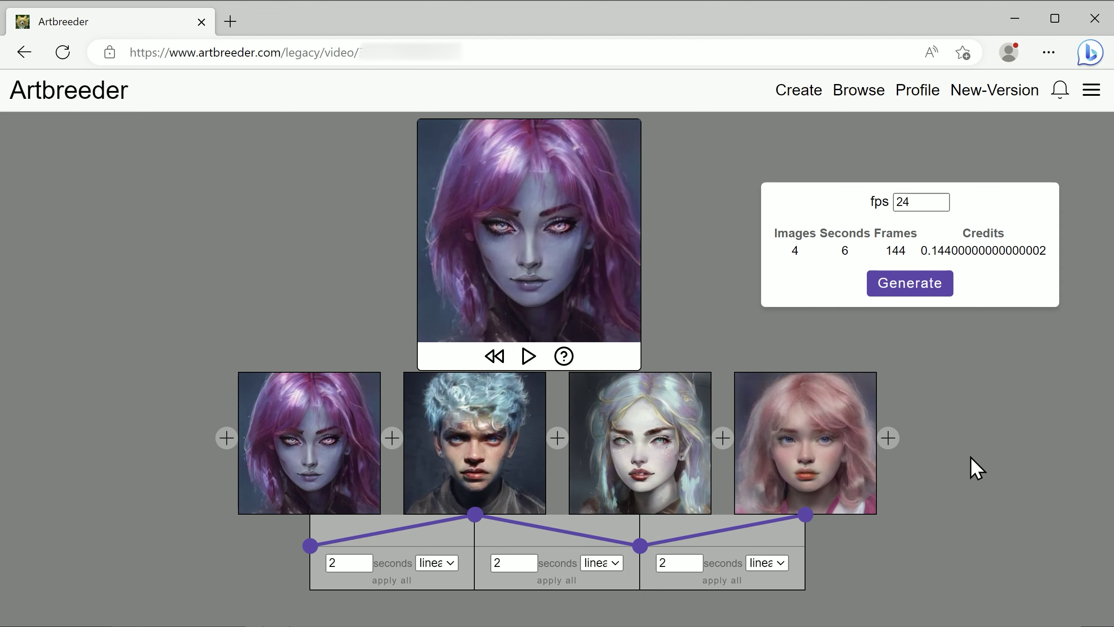
# Add the random portrait of the bearded man with long brown hair as the fifth image
pyautogui.click(888, 437)
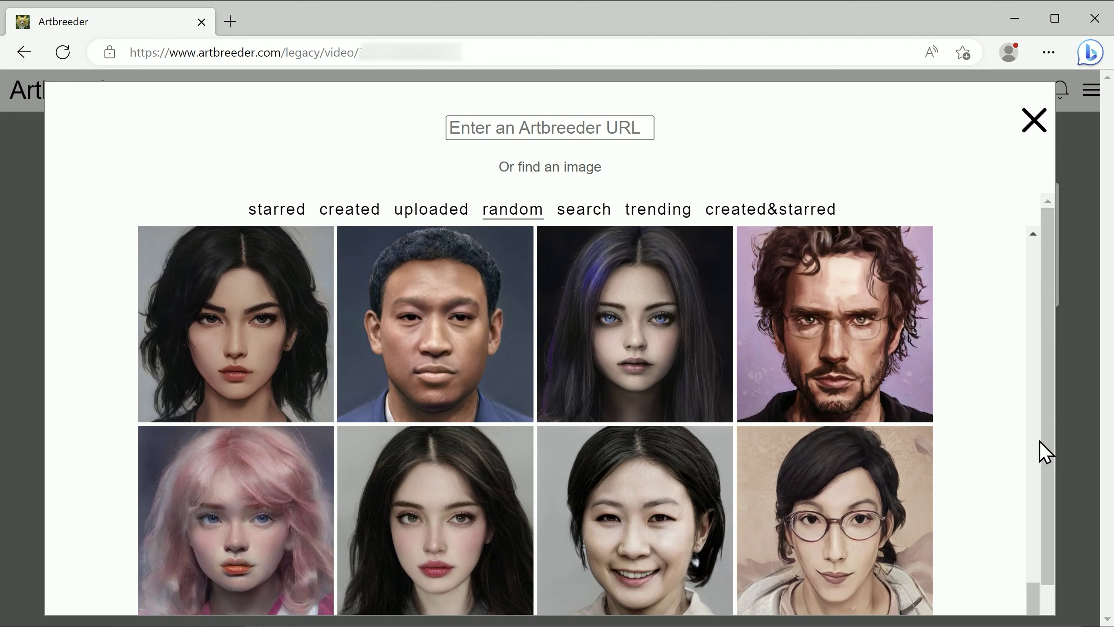
pyautogui.scroll(-5, 1038, 602)
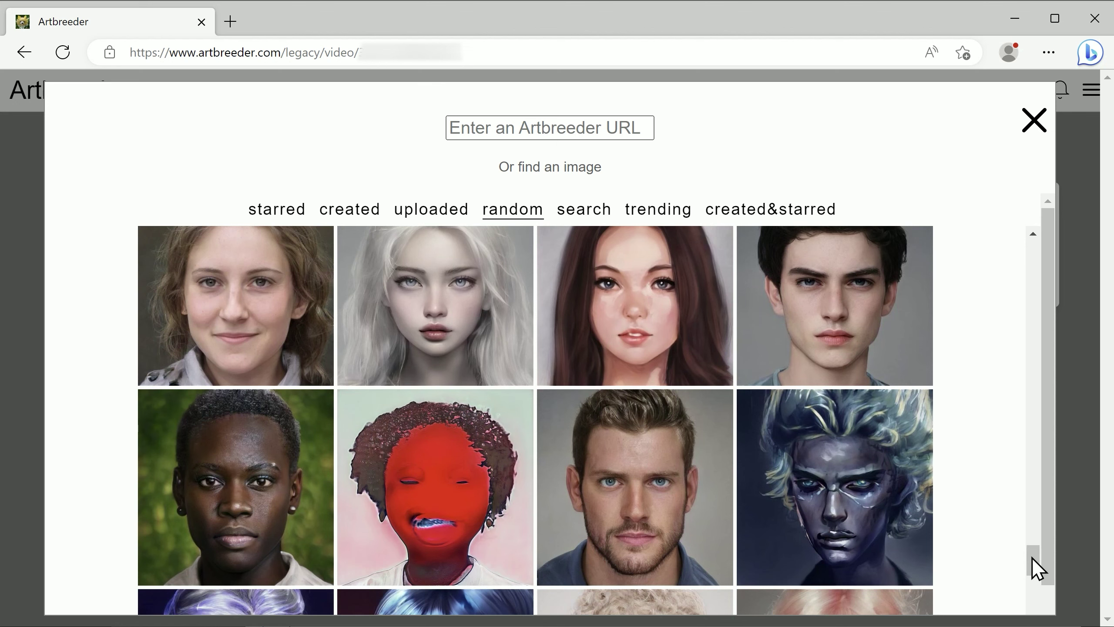
pyautogui.moveTo(1032, 552); pyautogui.dragTo(1035, 626)
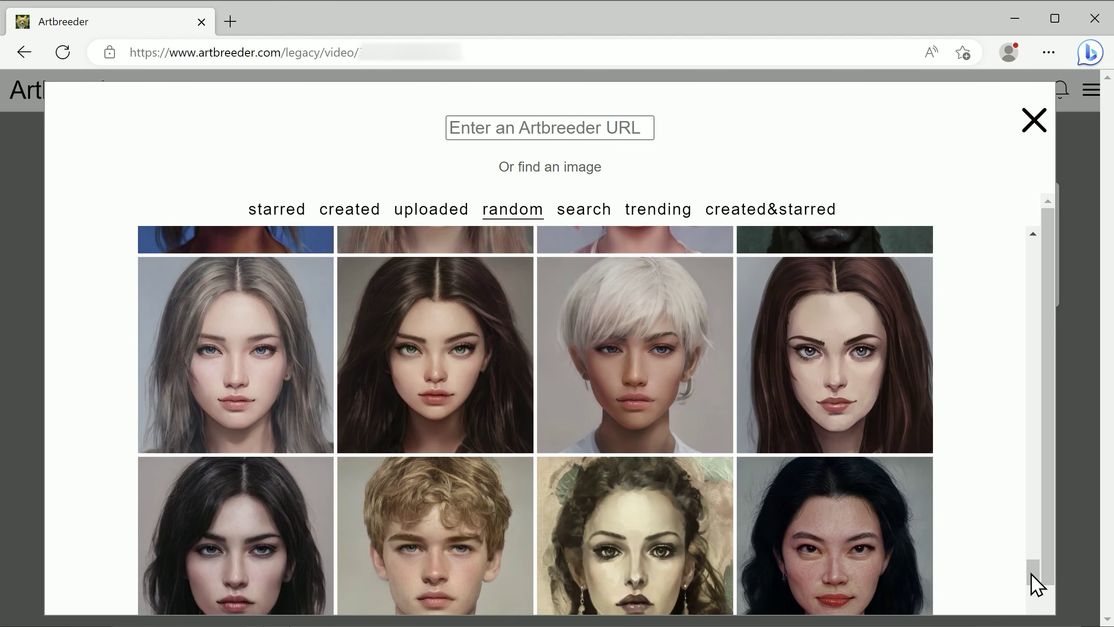
pyautogui.scroll(-3, 1033, 593)
pyautogui.moveTo(1033, 593); pyautogui.dragTo(1033, 615)
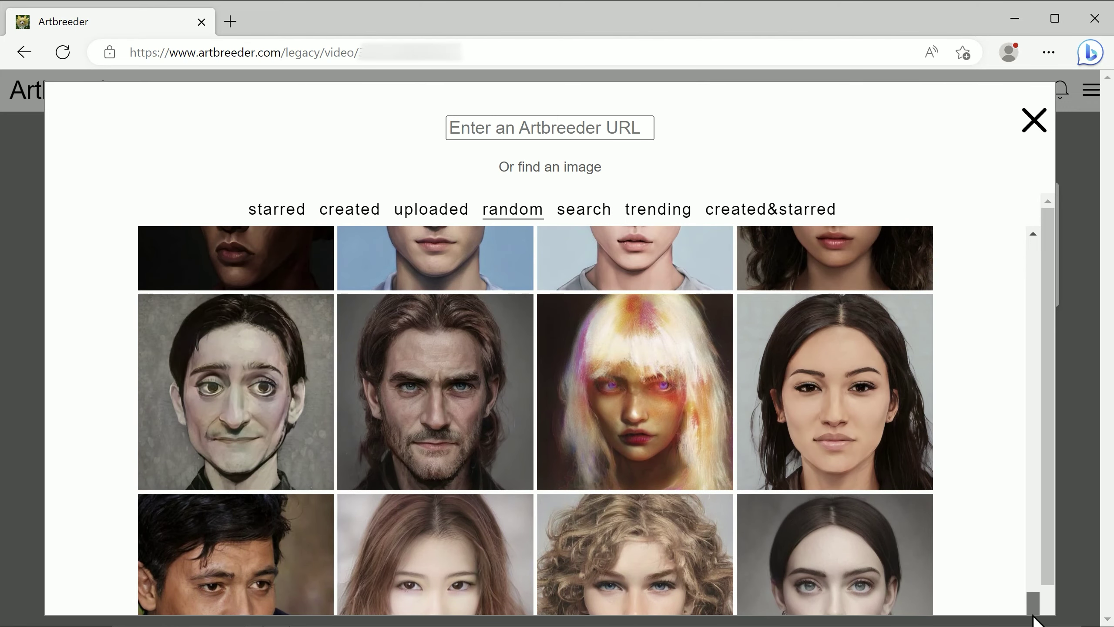
pyautogui.click(426, 424)
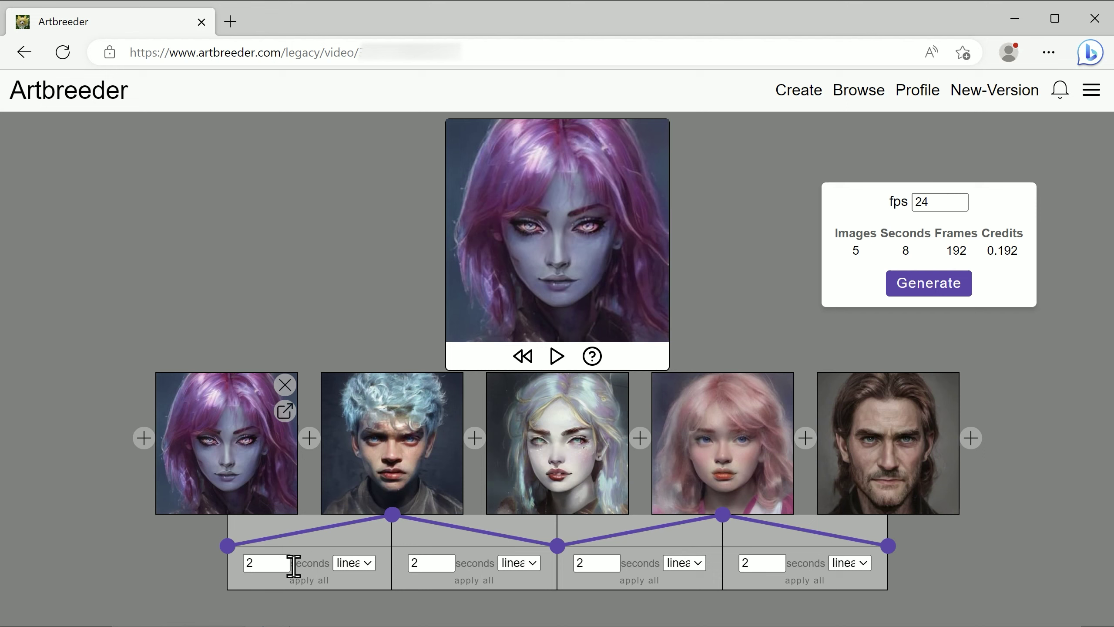
# Try the easeInOutQuad and easeOutCubic easings on the transition between the second and third portraits, and return it to linear
pyautogui.click(367, 563)
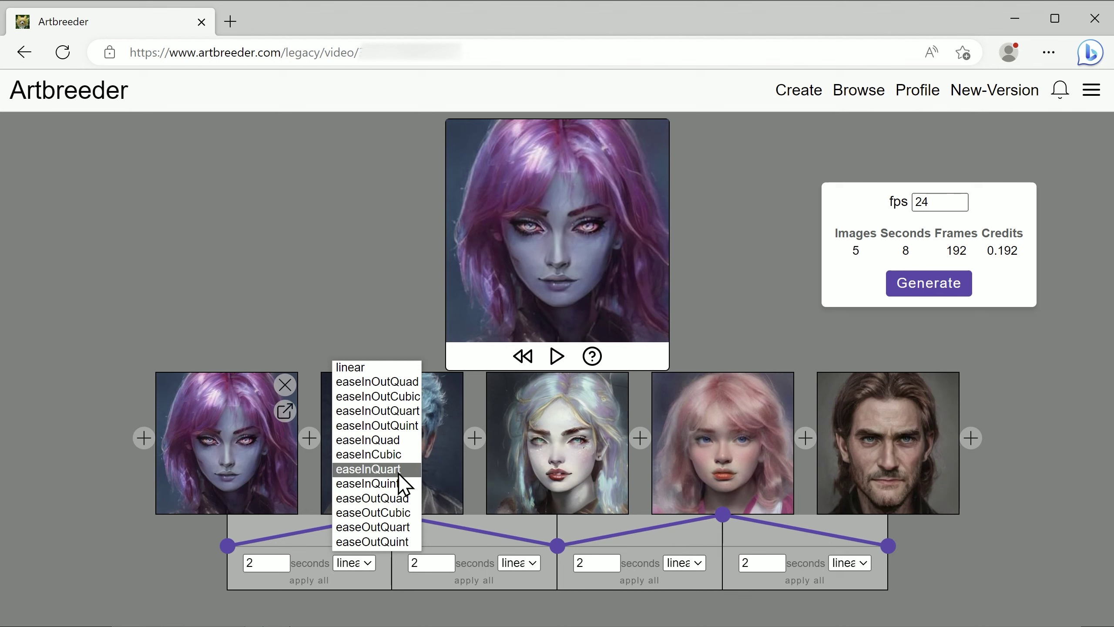
pyautogui.click(375, 365)
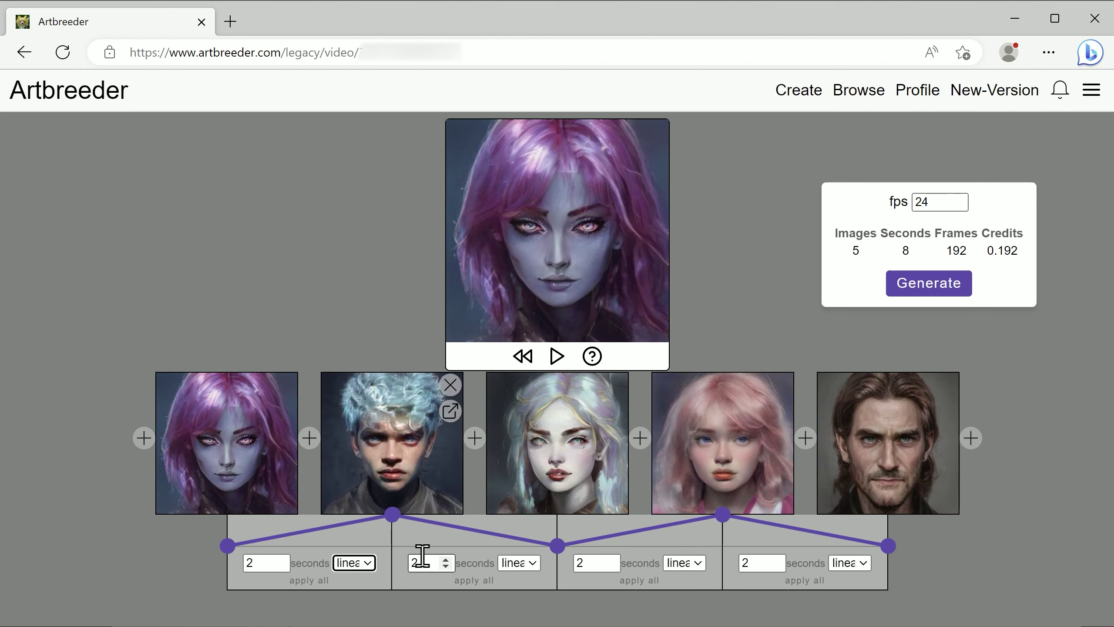
pyautogui.click(533, 565)
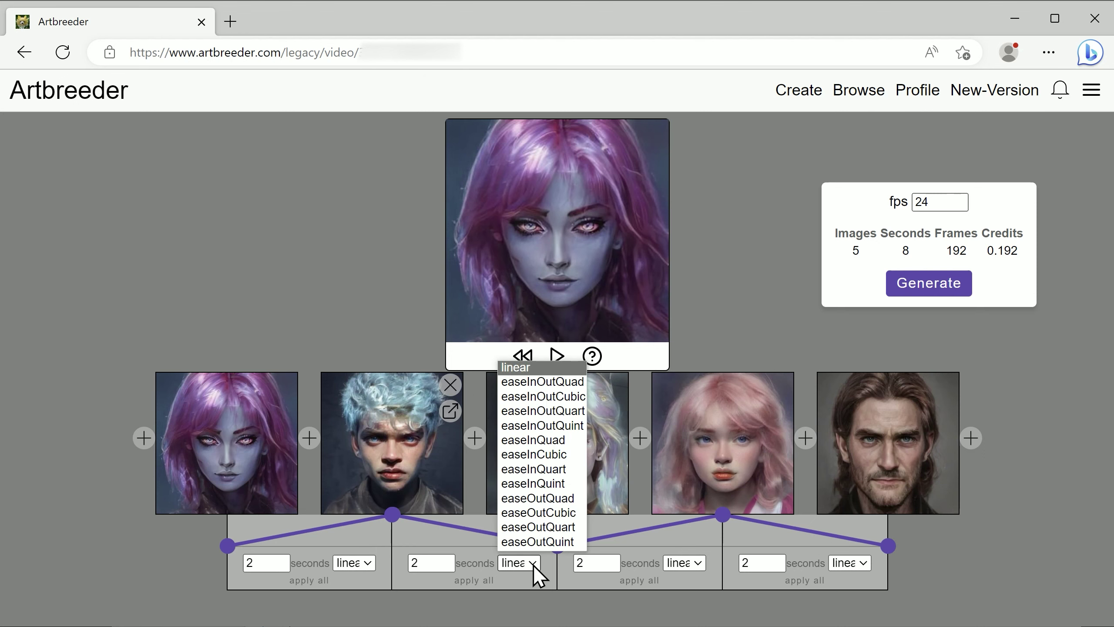
pyautogui.click(532, 386)
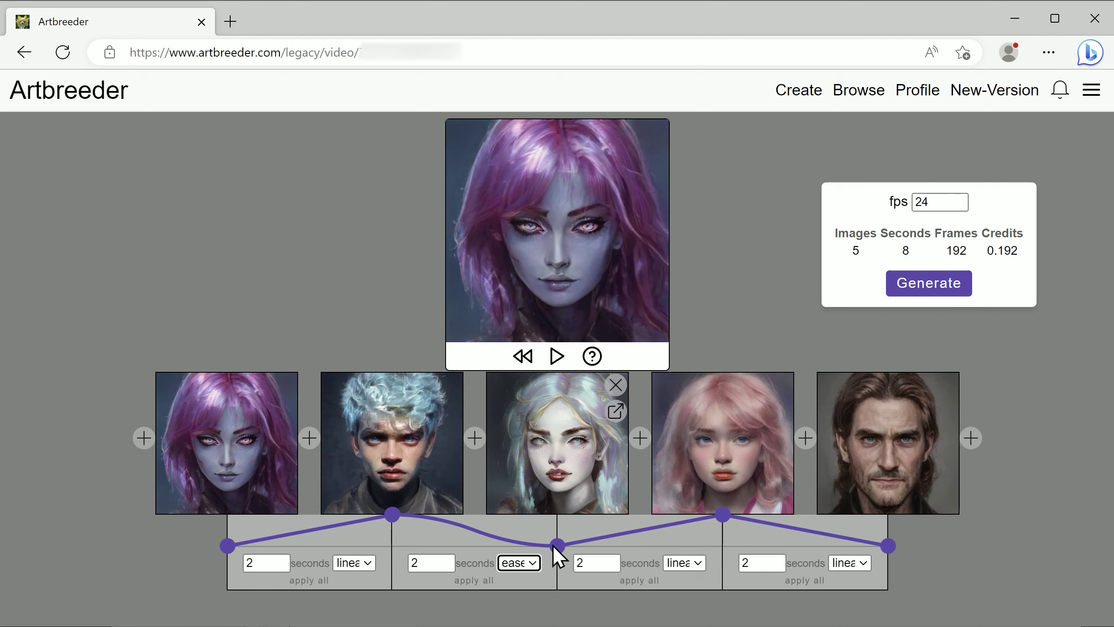
pyautogui.click(532, 561)
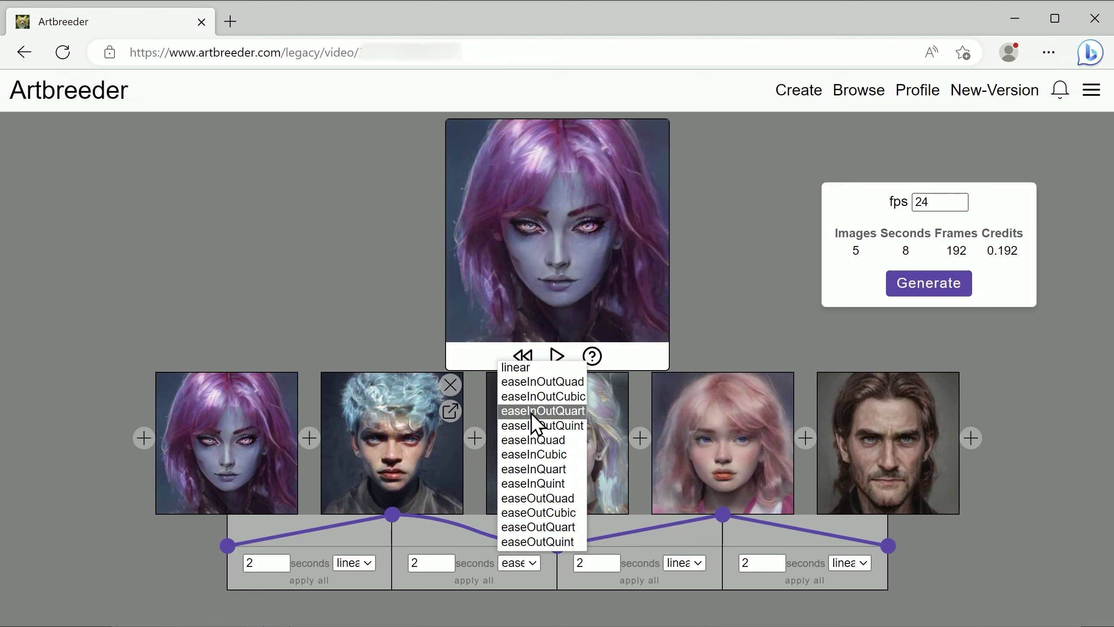
pyautogui.click(531, 509)
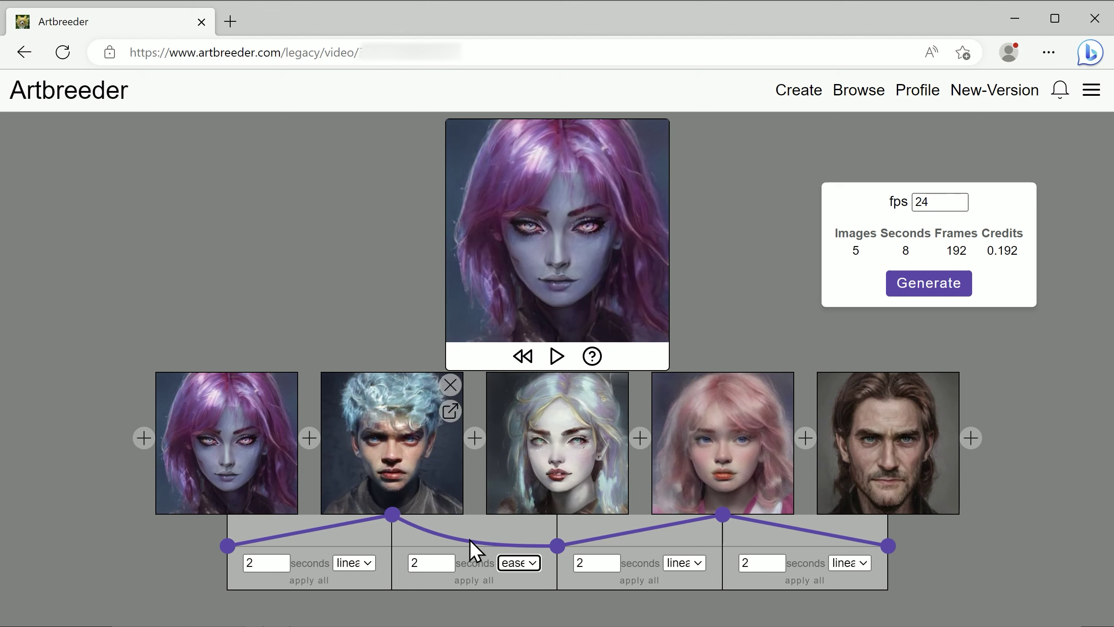
pyautogui.click(531, 561)
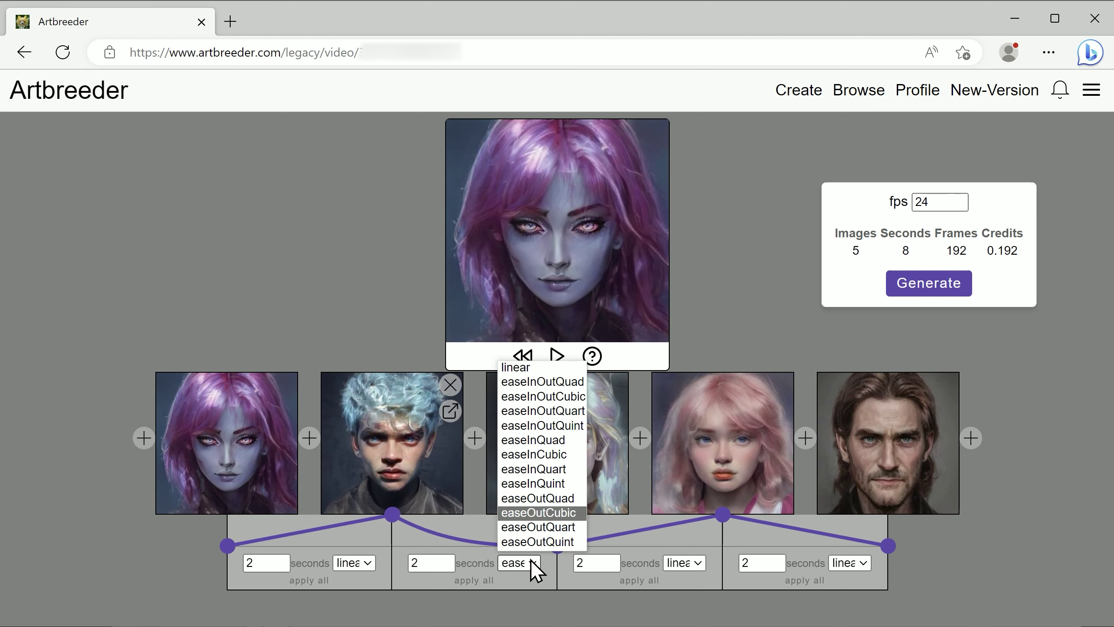
pyautogui.click(531, 370)
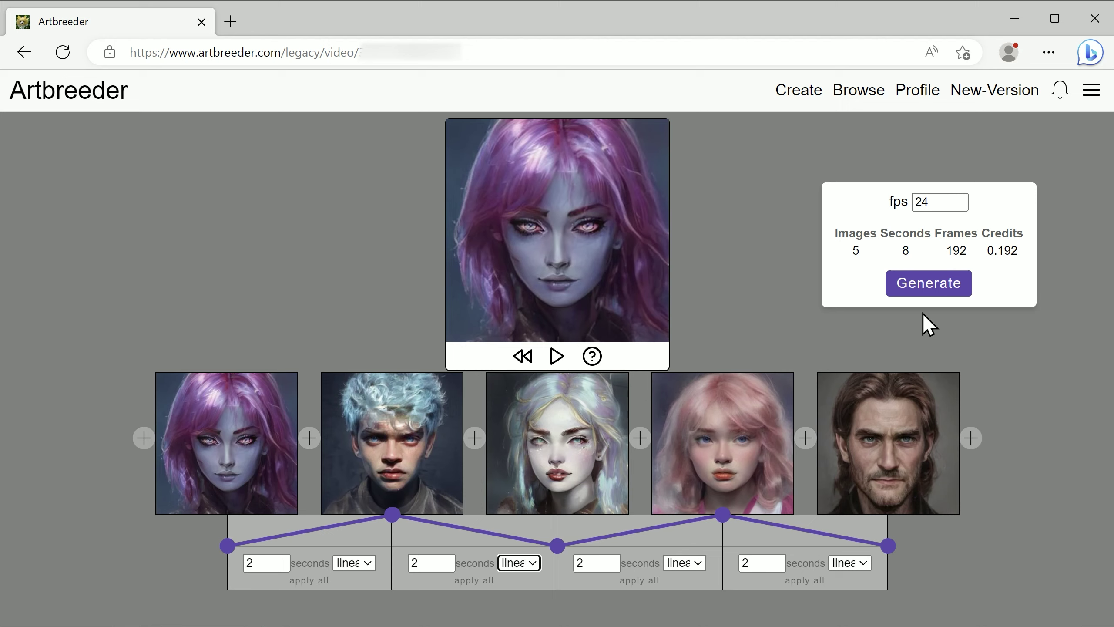
# Set the animation's frame rate to 60 fps and generate the video, acknowledging the processing notice
pyautogui.moveTo(939, 199); pyautogui.dragTo(870, 205)
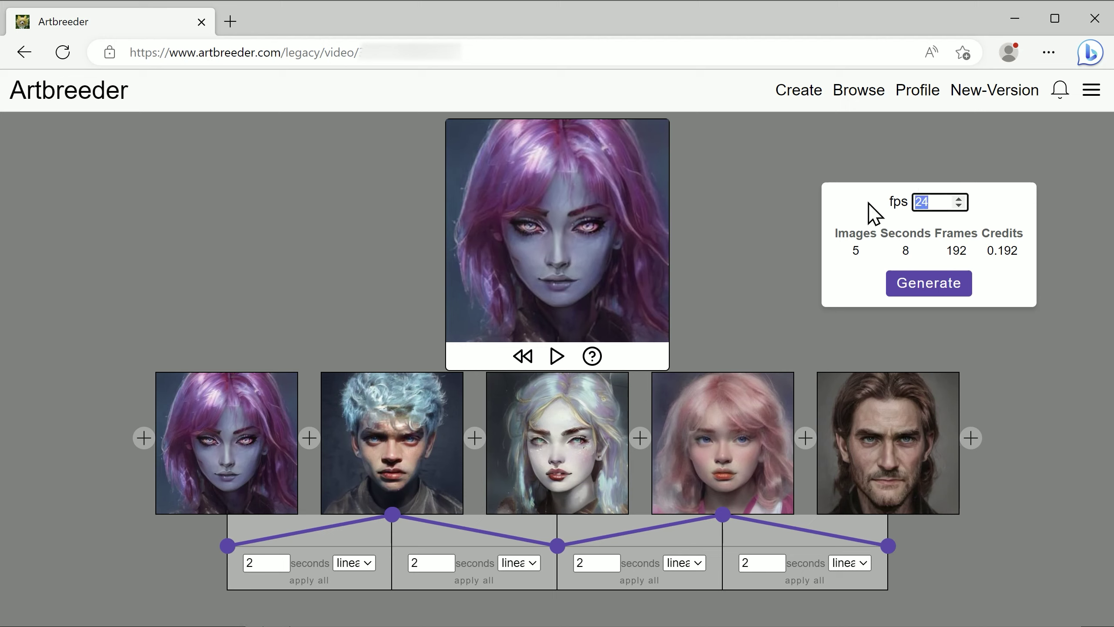
pyautogui.write('60')
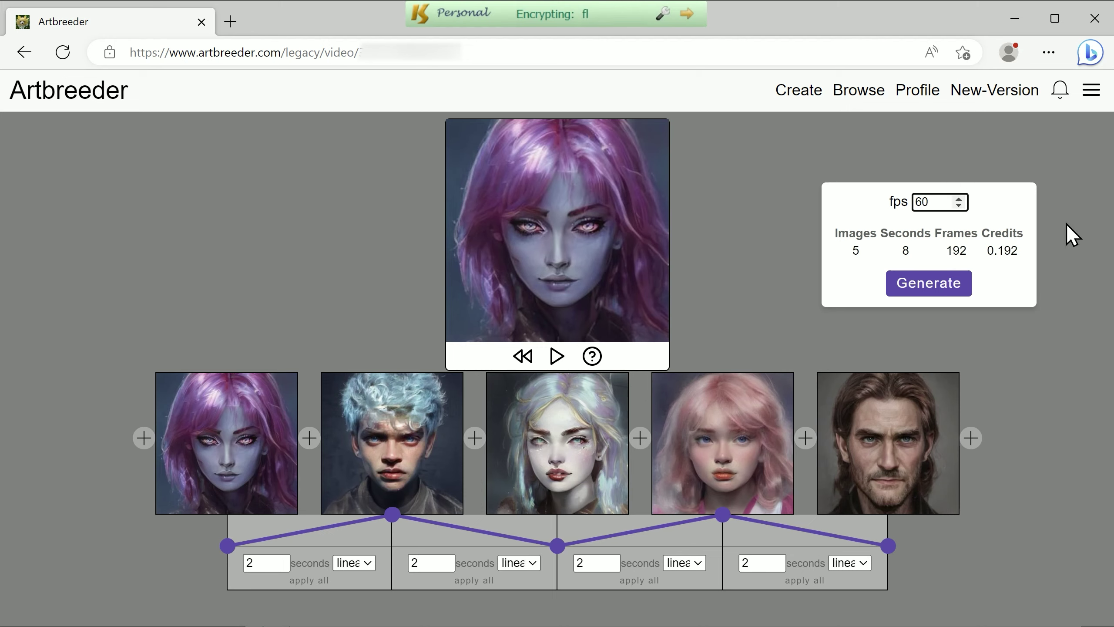
pyautogui.click(1070, 237)
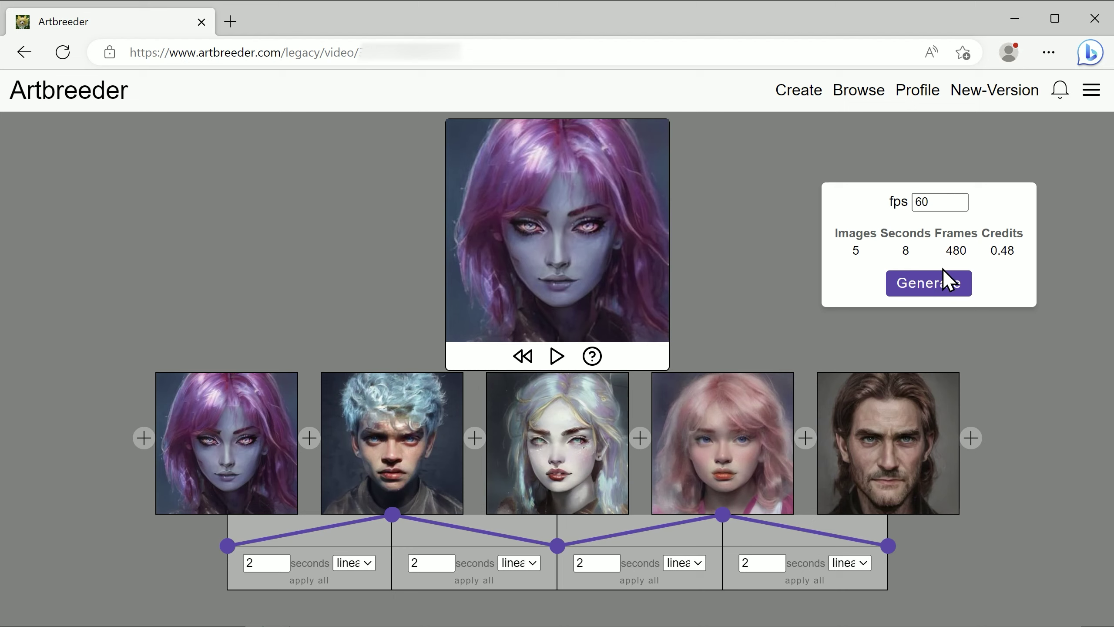
pyautogui.click(929, 291)
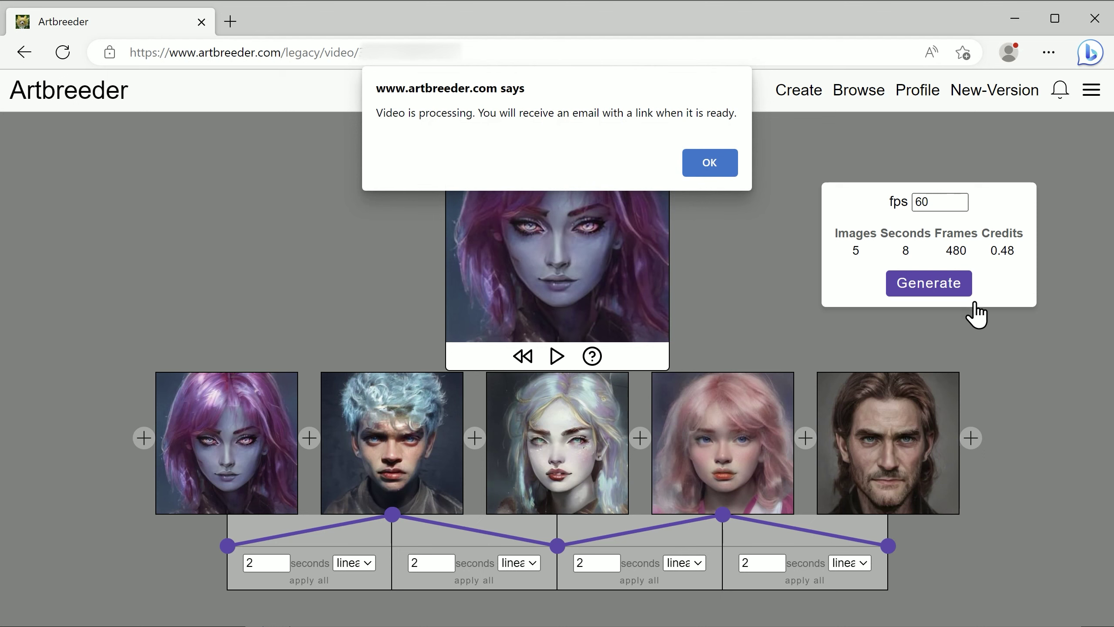
pyautogui.click(715, 160)
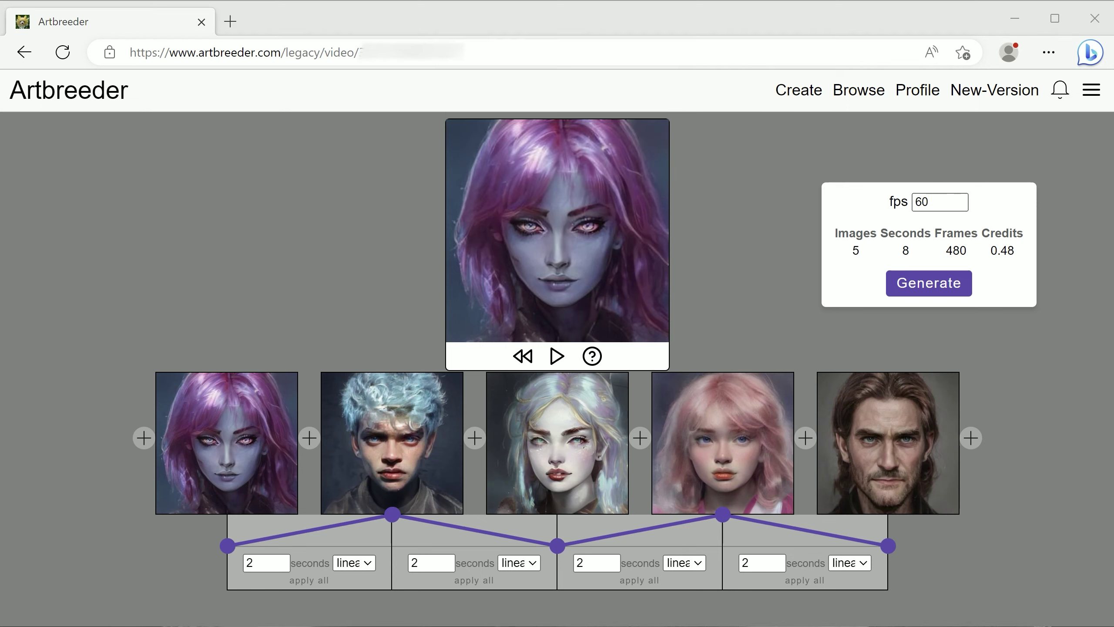
# Open the generated portrait video from the account's video downloads and download the file
pyautogui.click(1091, 90)
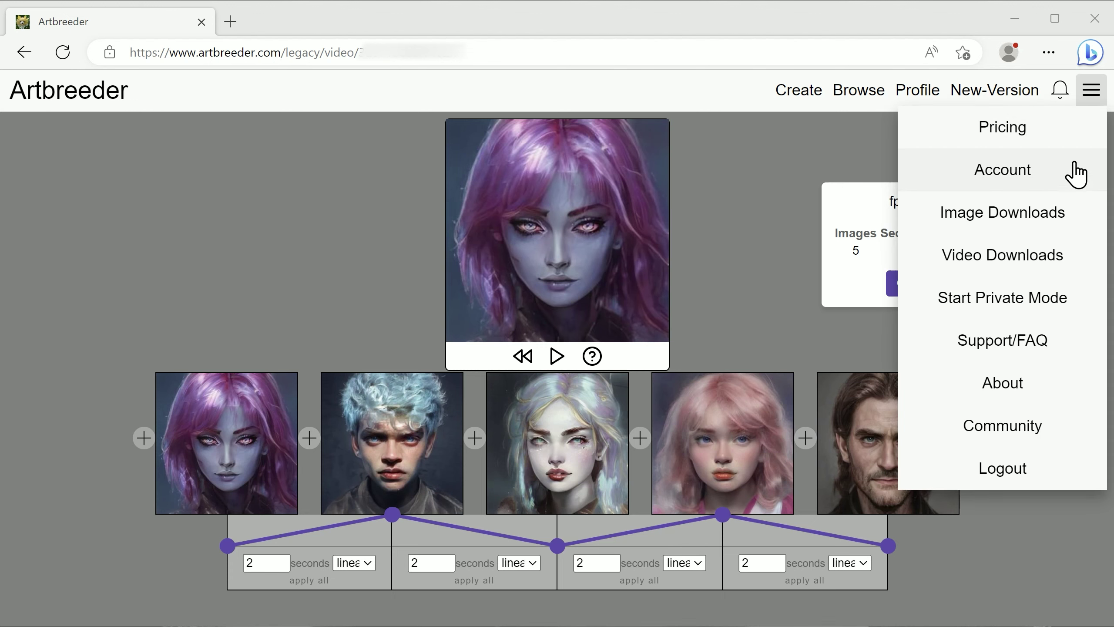
pyautogui.click(1042, 258)
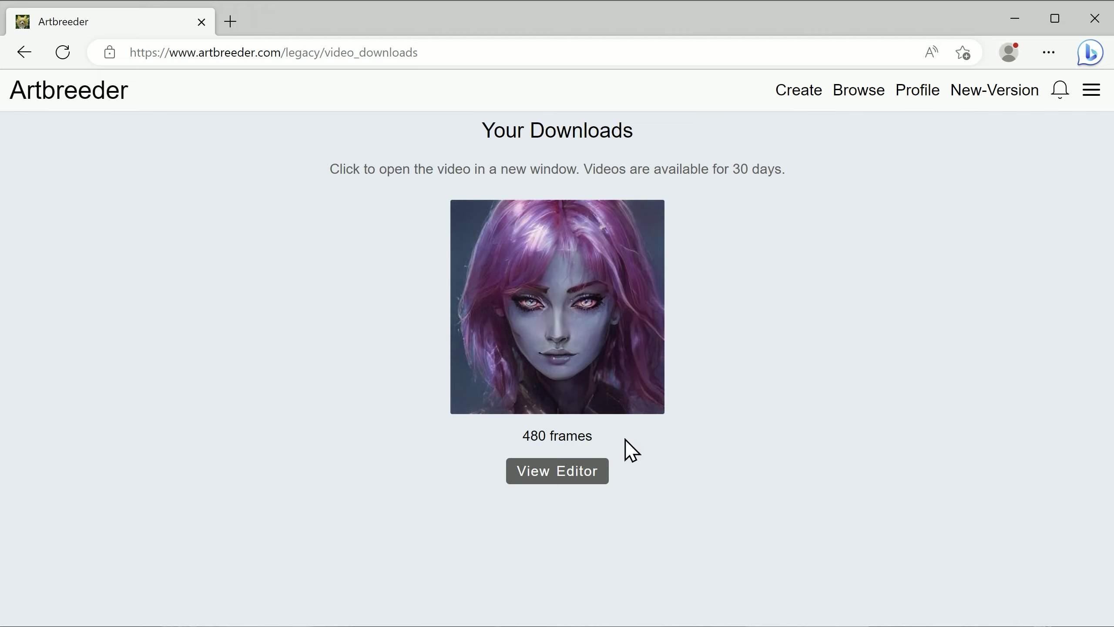
pyautogui.click(609, 363)
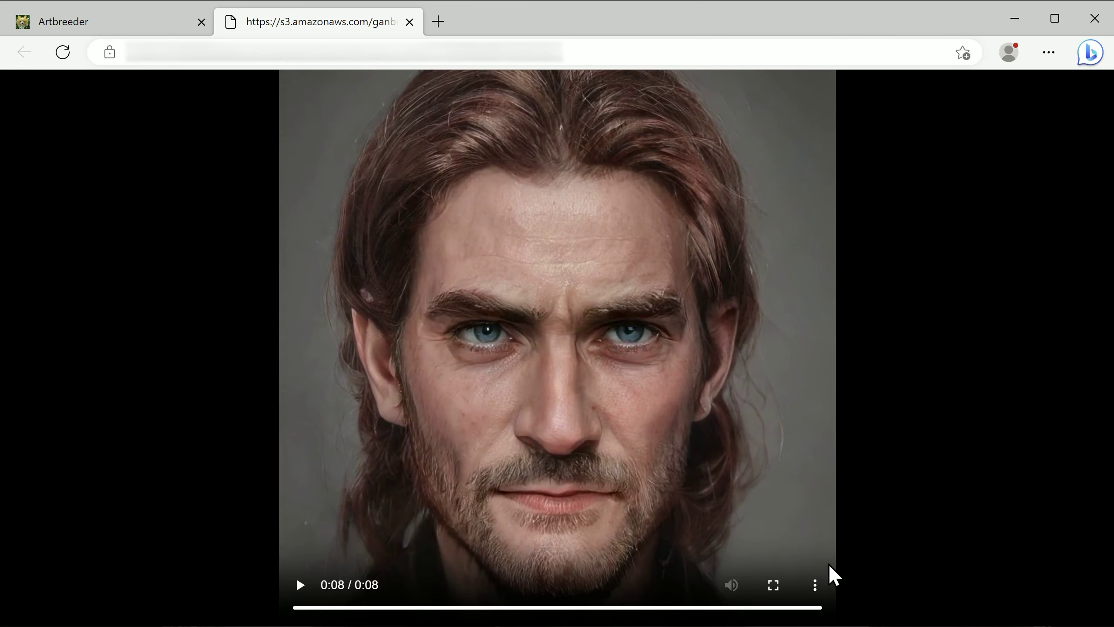
pyautogui.click(815, 586)
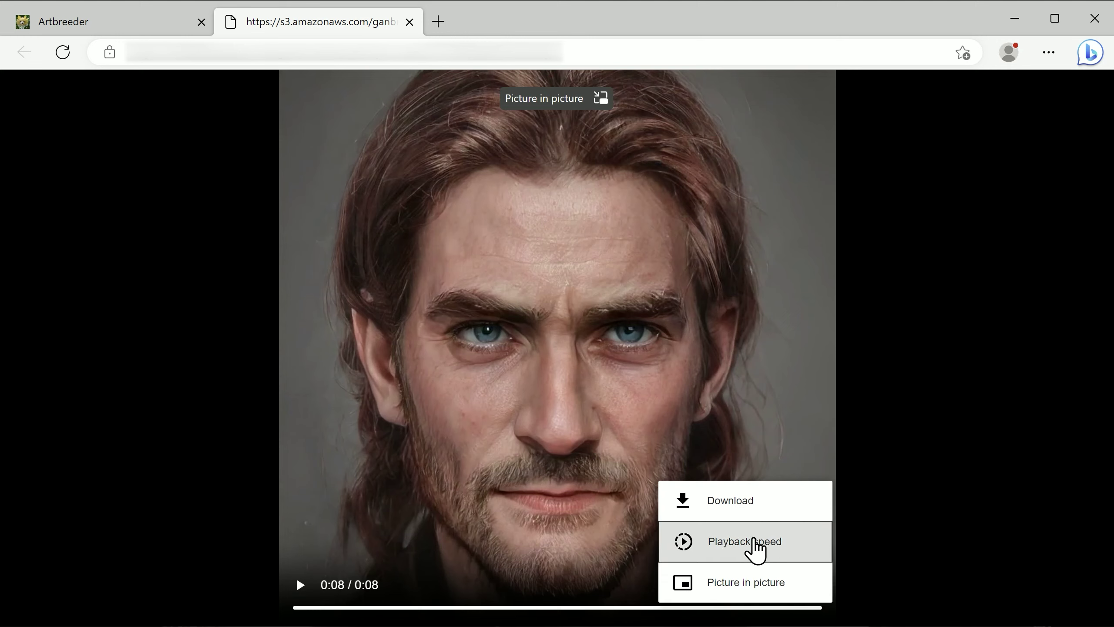
pyautogui.click(731, 501)
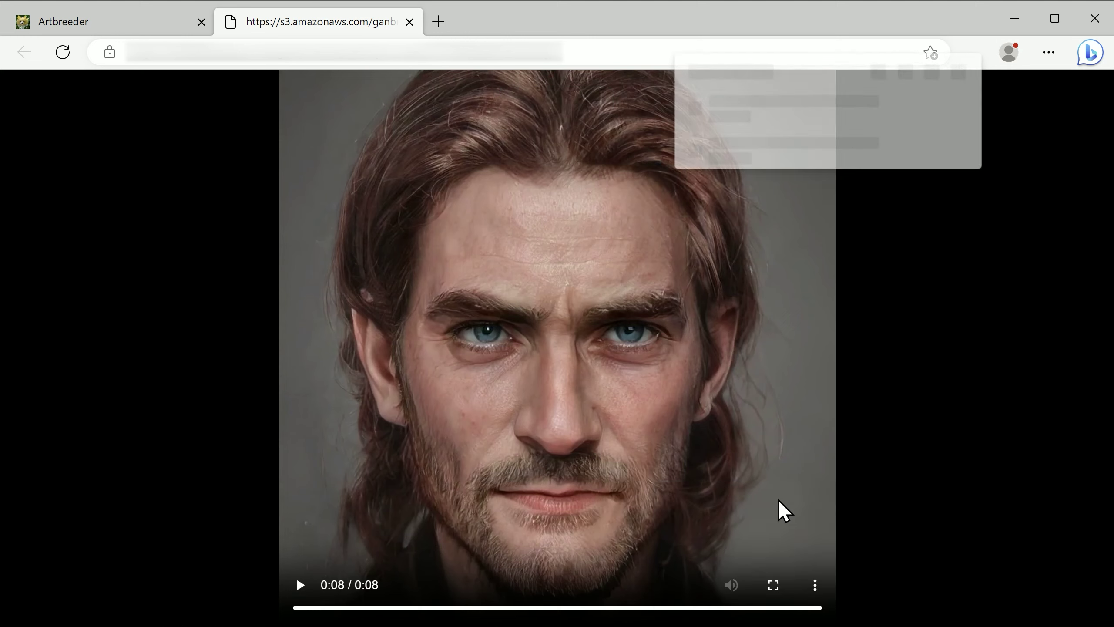